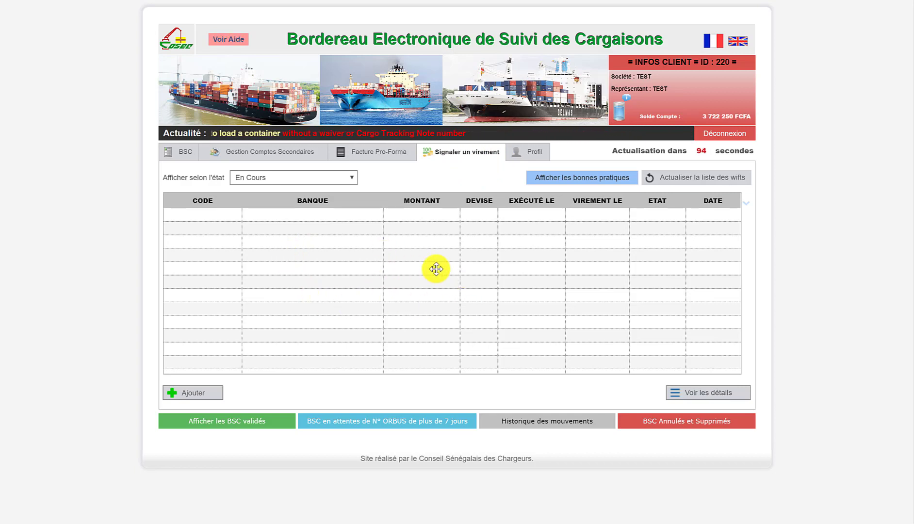
# Create a new transfer notification with bank BNP, an amount of 500 and the currency EURO
pyautogui.click(188, 399)
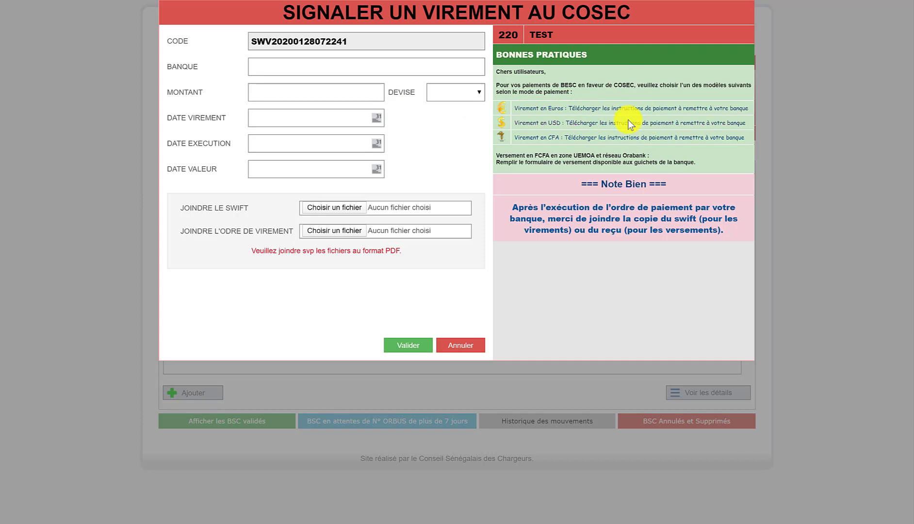
pyautogui.click(393, 68)
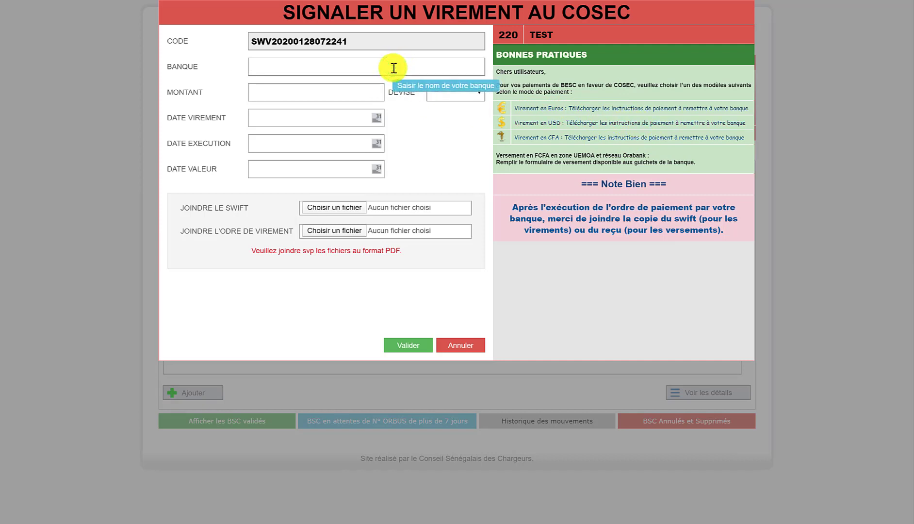
pyautogui.press('capslock')
pyautogui.write('BNP')
pyautogui.click(307, 91)
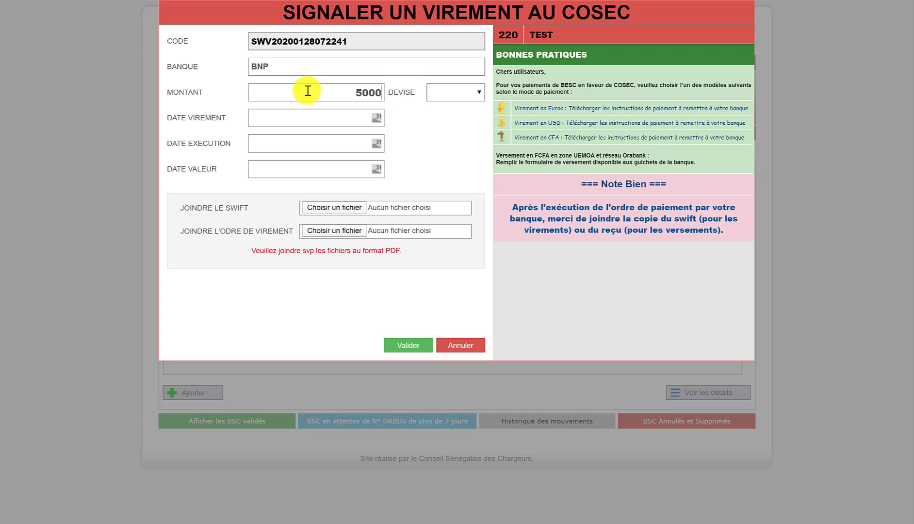
pyautogui.click(452, 95)
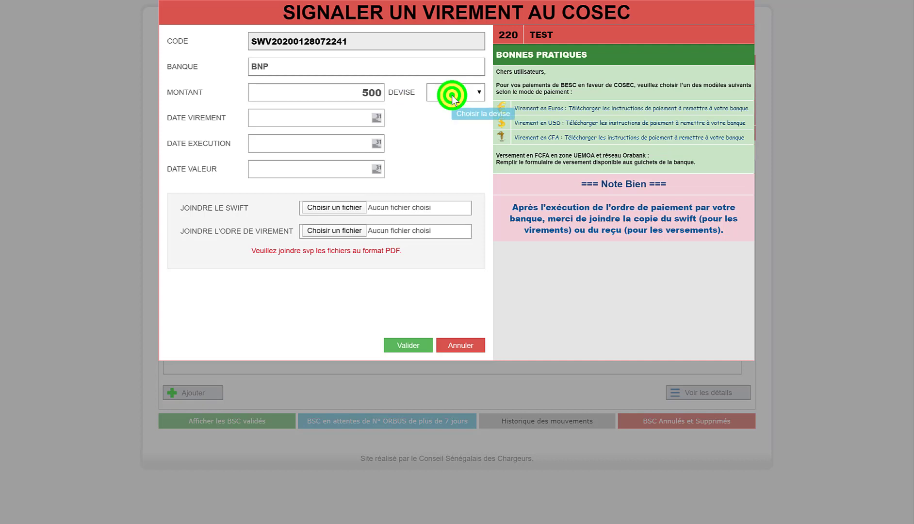
pyautogui.click(442, 150)
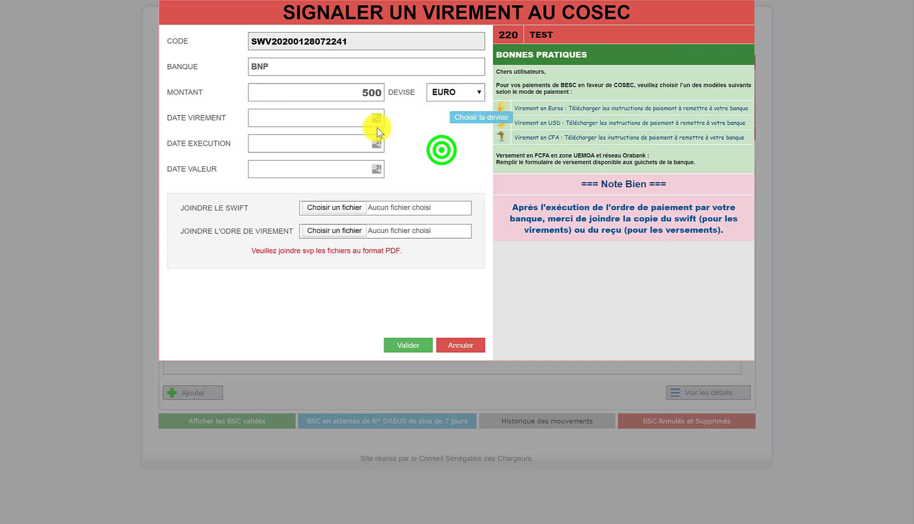
# Set the transfer and execution dates to 28/01/2020 and the value date to 02/02/2020
pyautogui.click(273, 118)
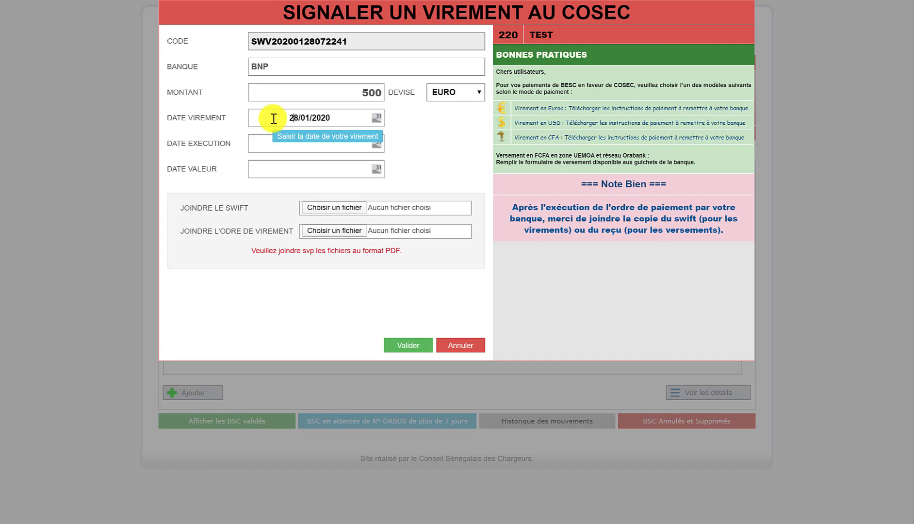
pyautogui.click(269, 139)
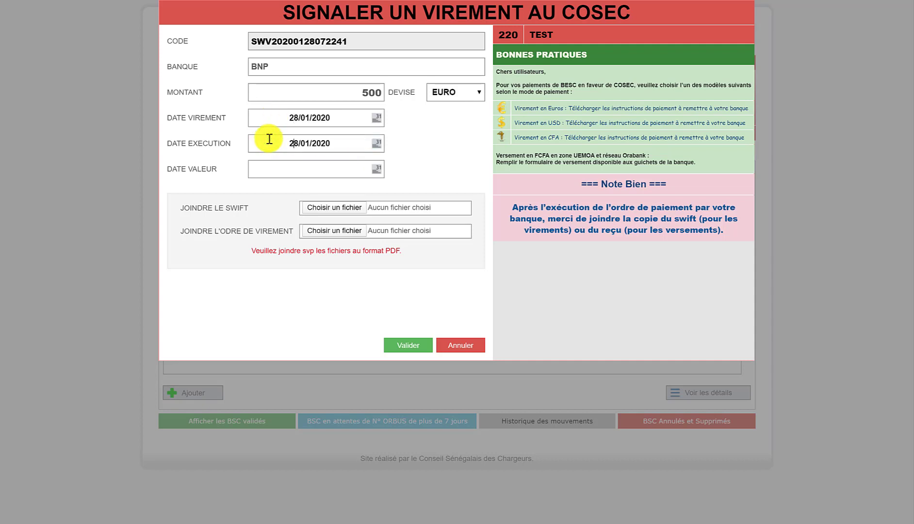
pyautogui.click(280, 167)
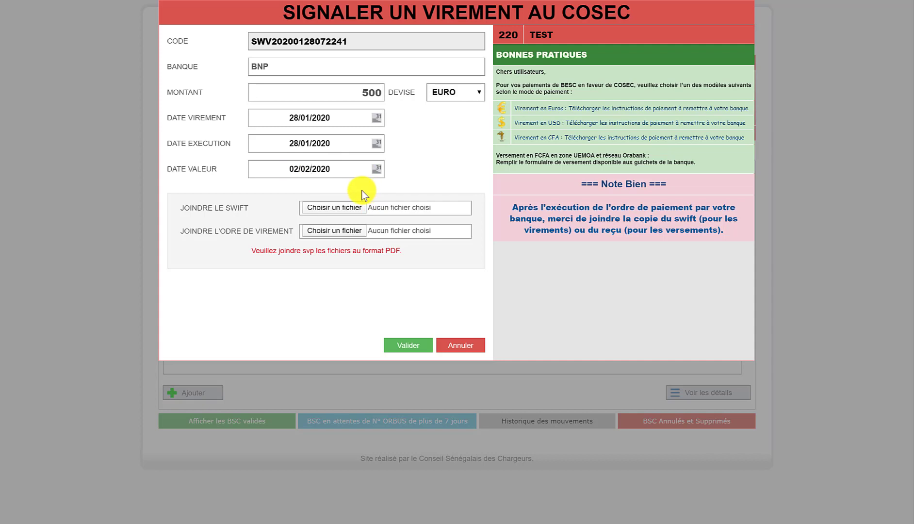
# Attach SWIFT VIREMENT.pdf as the swift and OREDRE VIREMENT.pdf as the transfer order
pyautogui.click(340, 208)
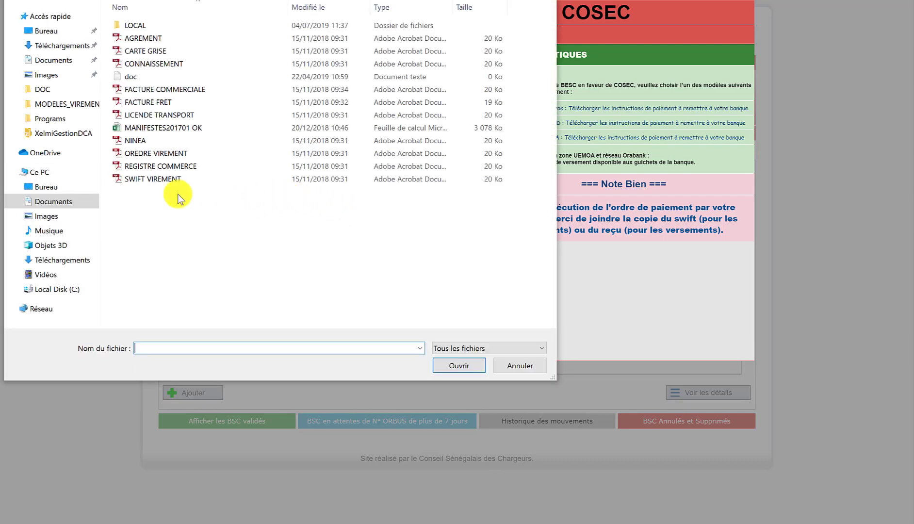
pyautogui.click(139, 178)
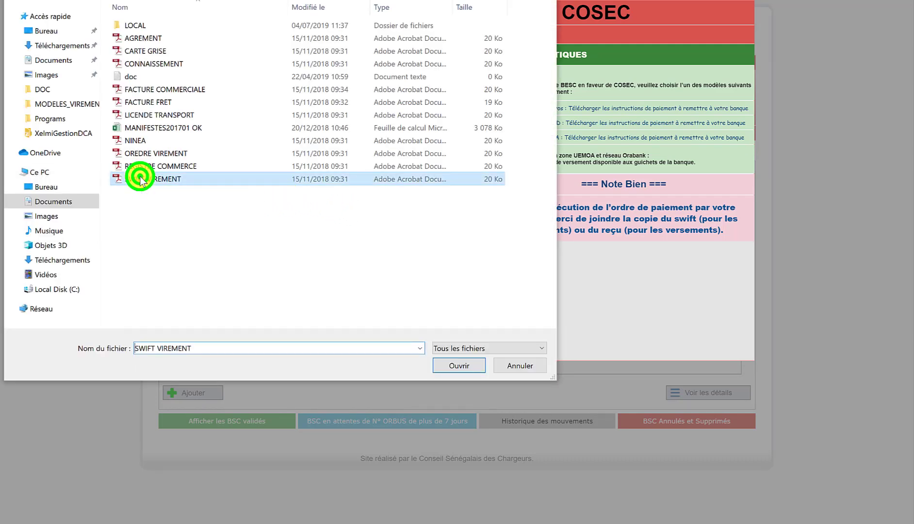
pyautogui.click(466, 365)
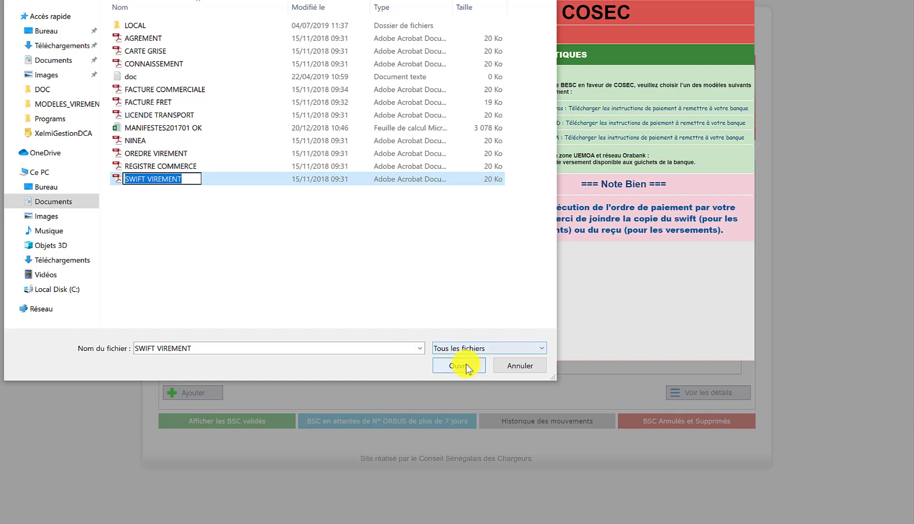
pyautogui.click(447, 362)
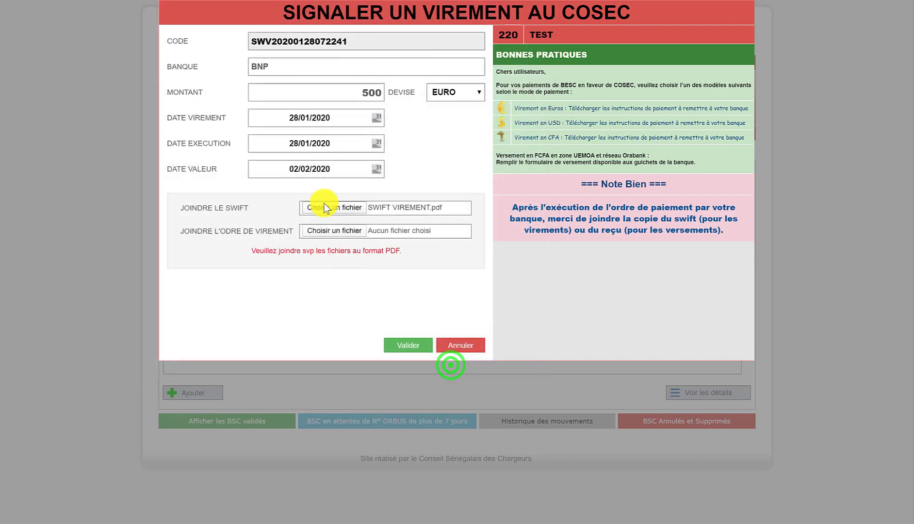
pyautogui.click(328, 231)
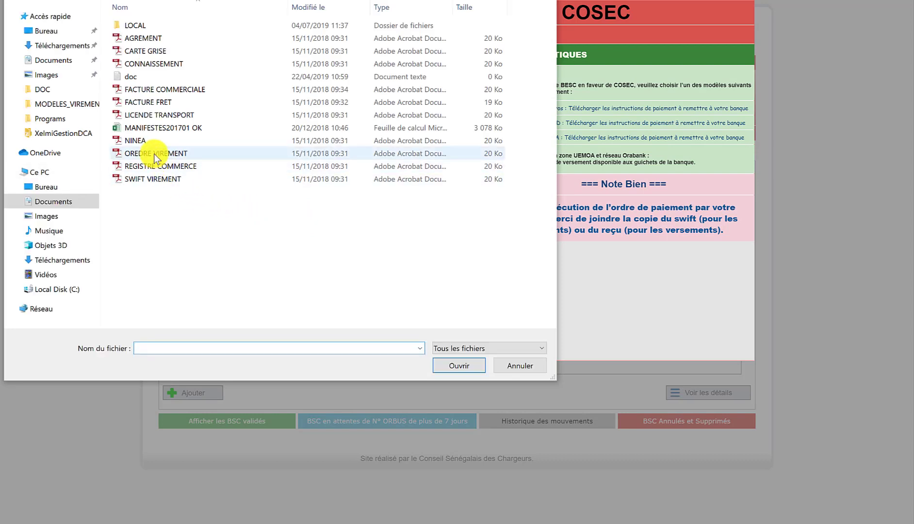
pyautogui.doubleClick(154, 154)
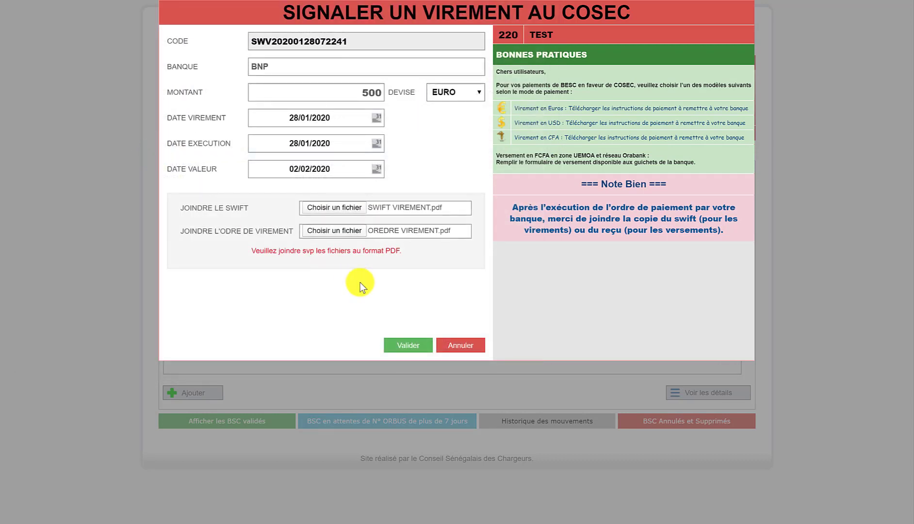
# Validate the completed transfer notification and acknowledge its addition
pyautogui.click(413, 350)
pyautogui.click(412, 347)
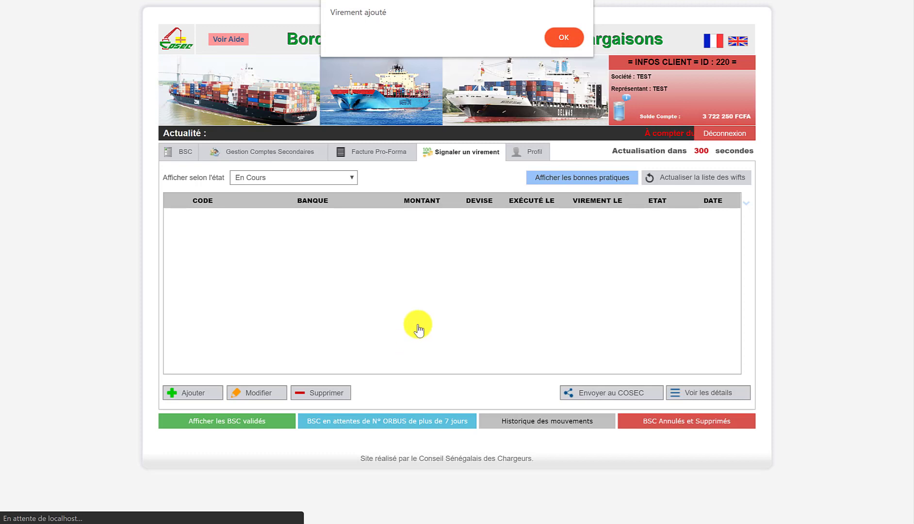
pyautogui.click(570, 36)
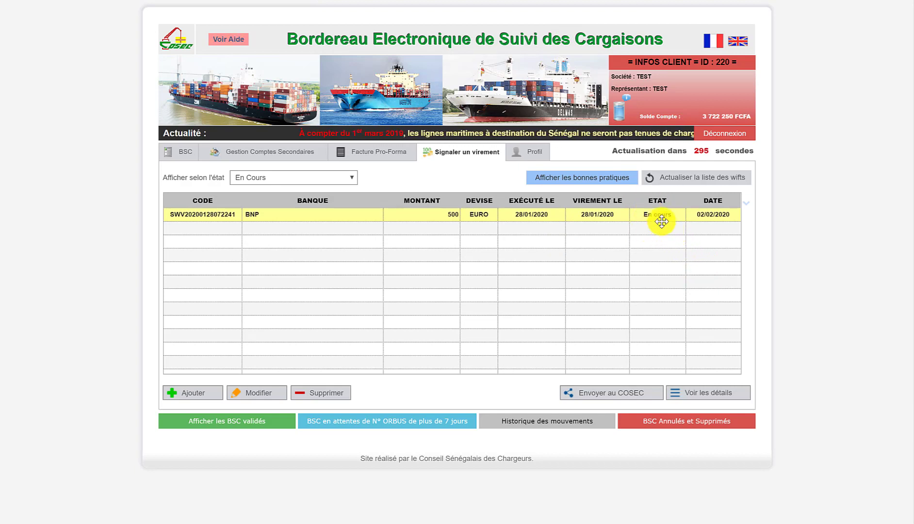
# Submit the BNP transfer to COSEC and change the state filter of the transfer list
pyautogui.click(626, 397)
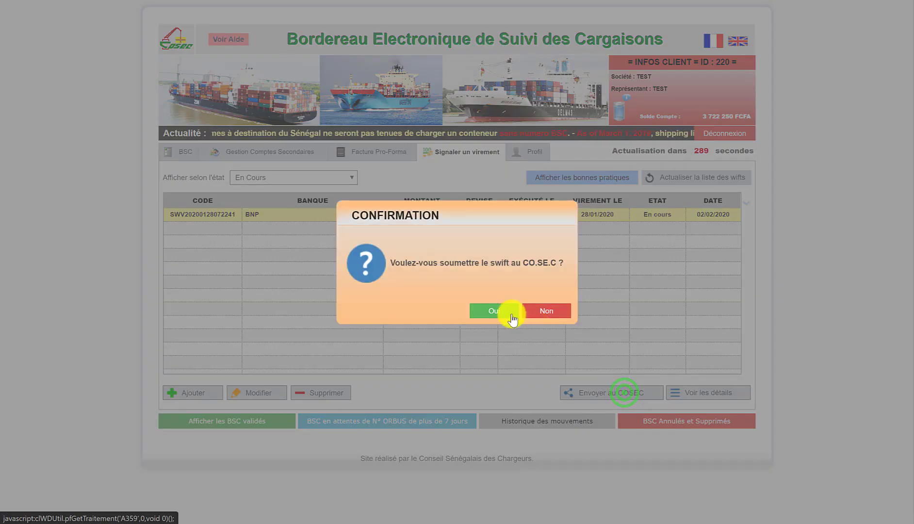
pyautogui.click(504, 311)
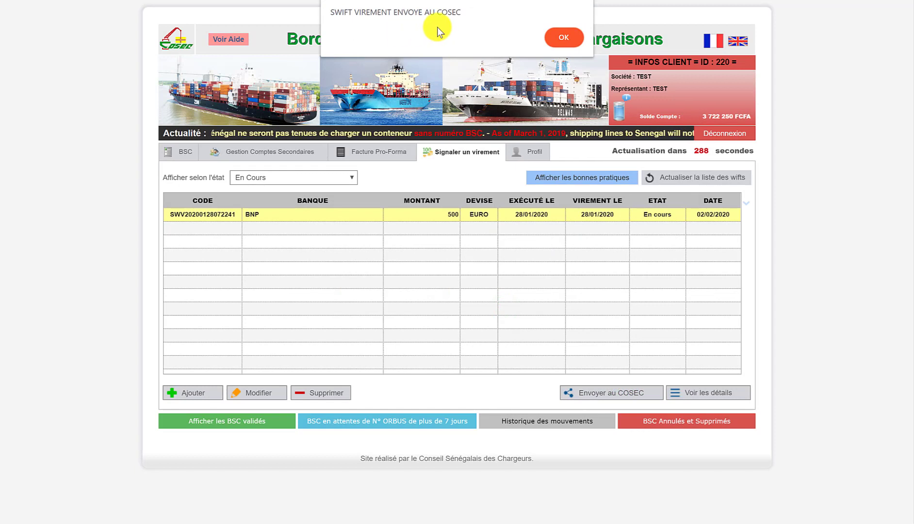
pyautogui.click(563, 36)
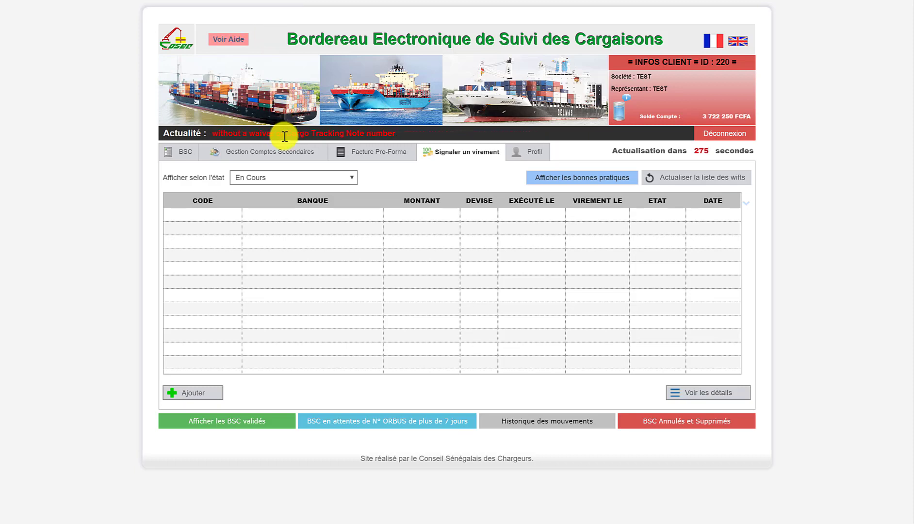
pyautogui.click(291, 179)
pyautogui.click(292, 233)
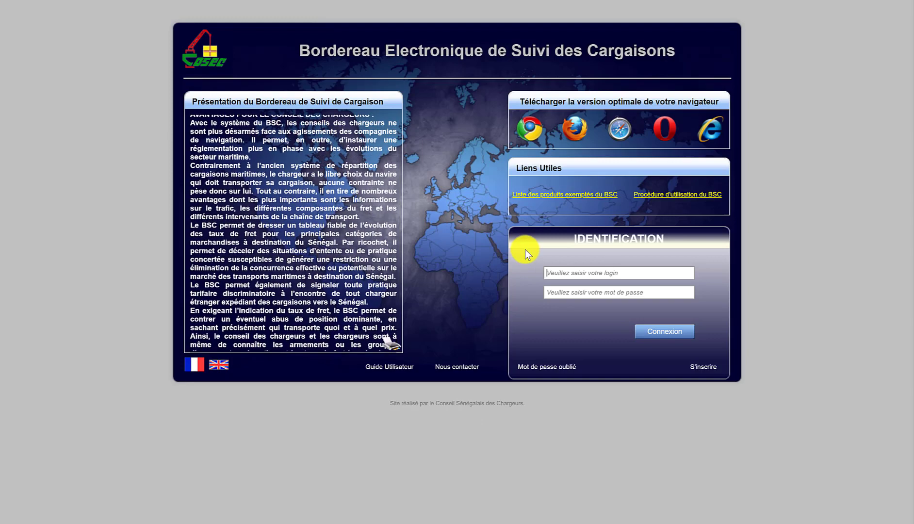
# Sign in to the bank agent account with the login ORABANK and the account password, including the second password prompt
pyautogui.write('ORA')
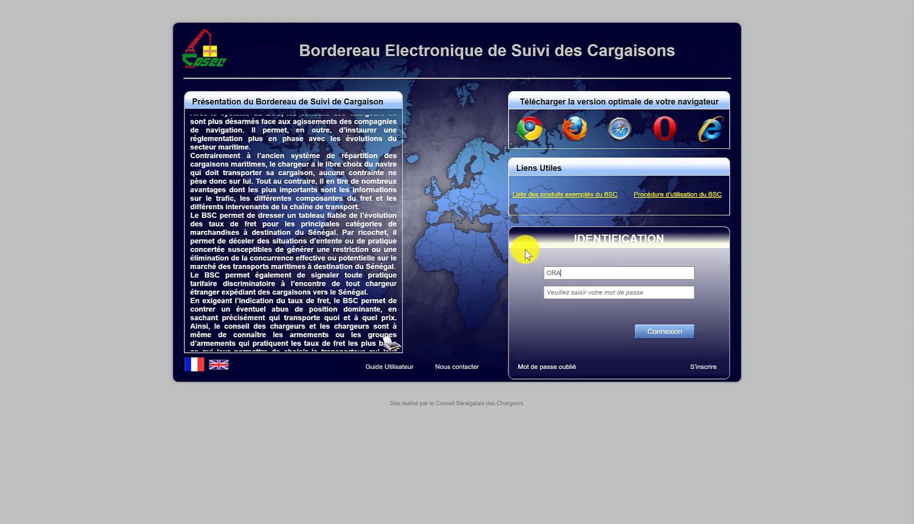
pyautogui.write('BANK')
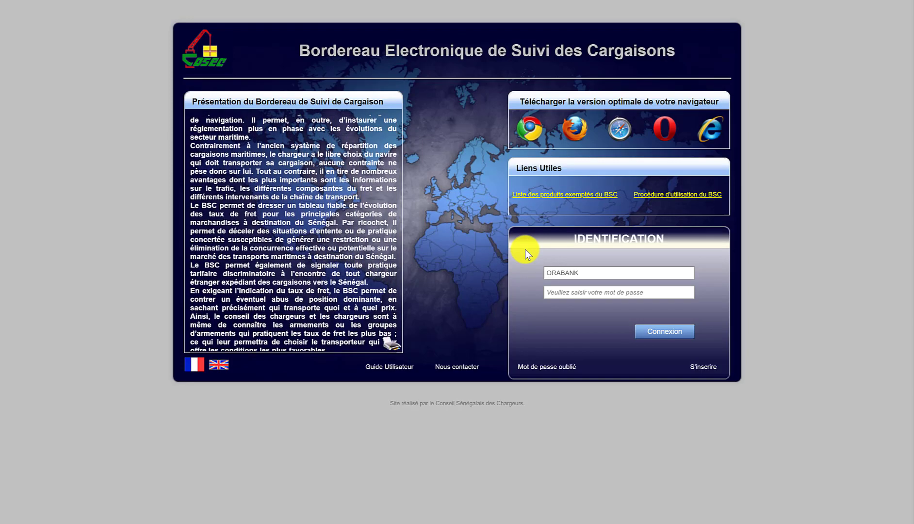
pyautogui.press('capslock')
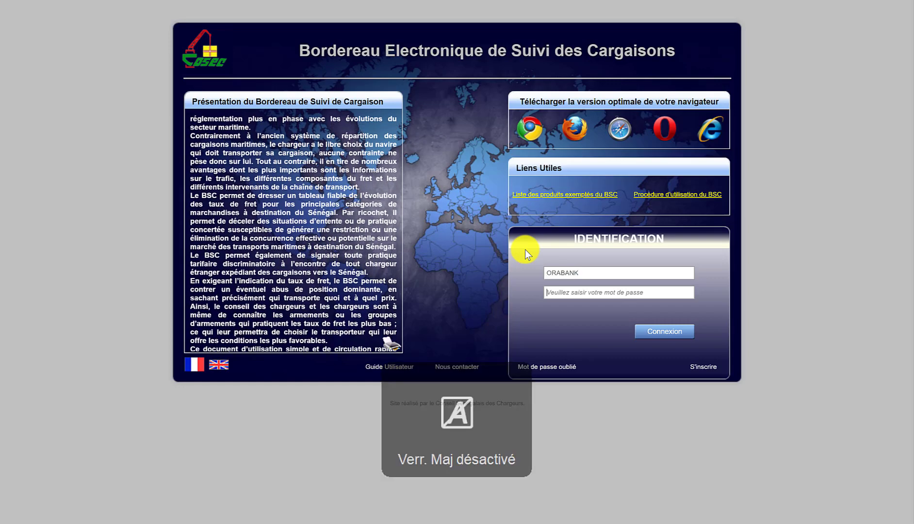
pyautogui.press('Tab')
pyautogui.write('*****')
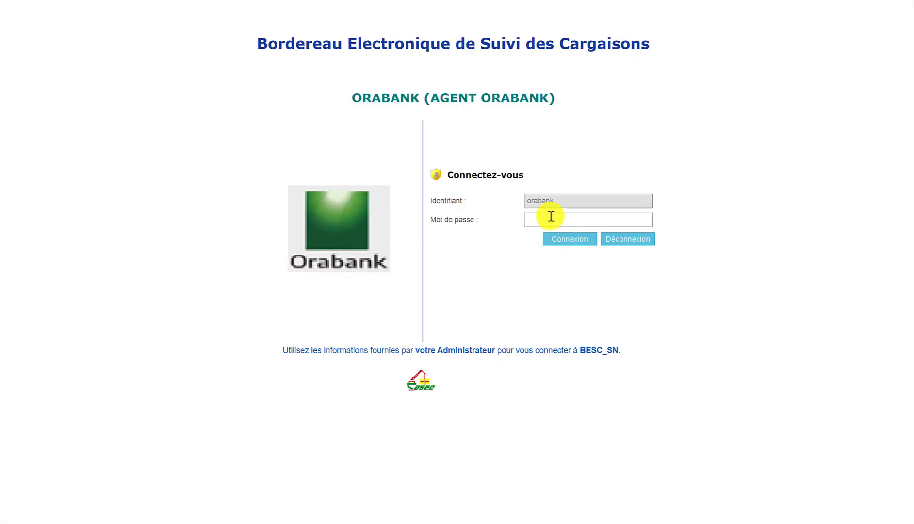
pyautogui.click(551, 215)
pyautogui.press('Return')
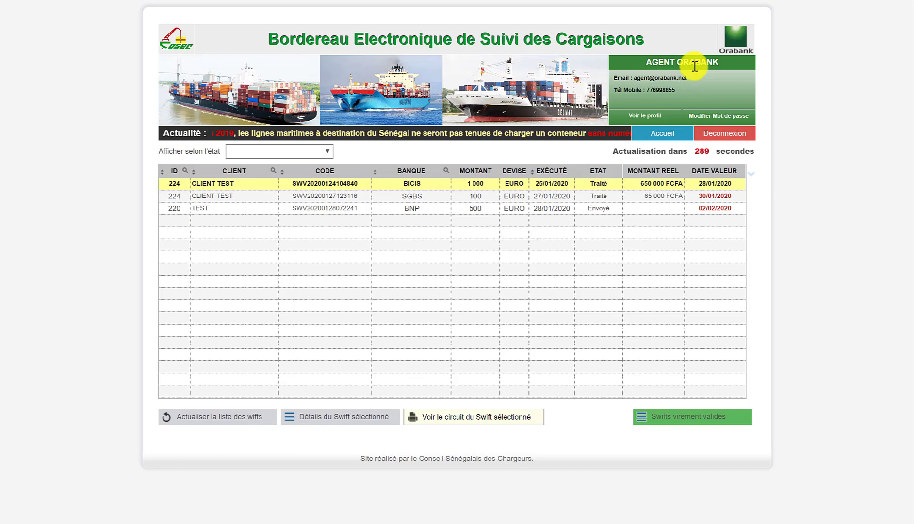
# View the bank agent's profile and its password-change form, and close both without changing anything
pyautogui.moveTo(643, 61); pyautogui.dragTo(729, 67)
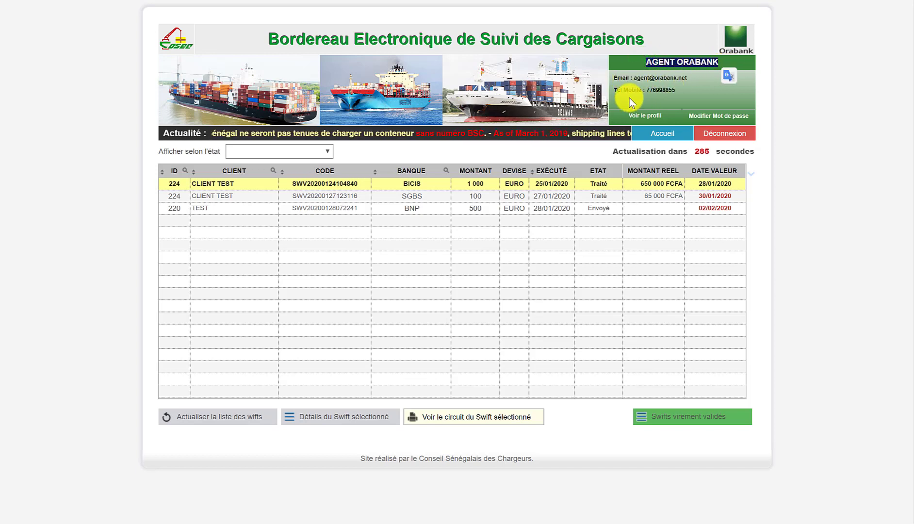
pyautogui.click(685, 87)
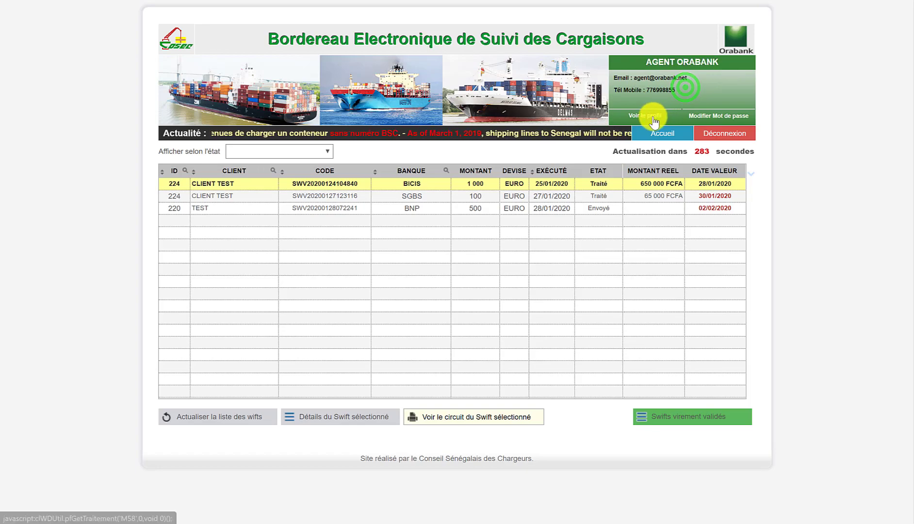
pyautogui.click(653, 117)
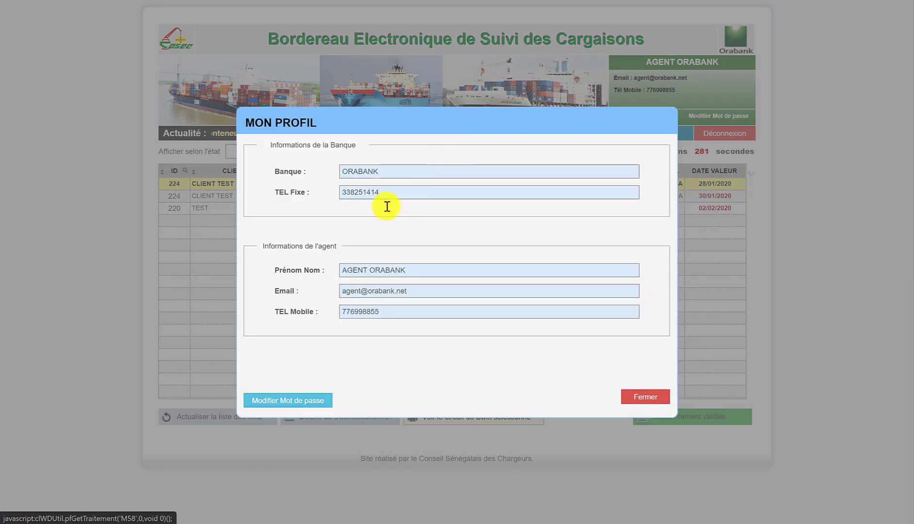
pyautogui.click(299, 406)
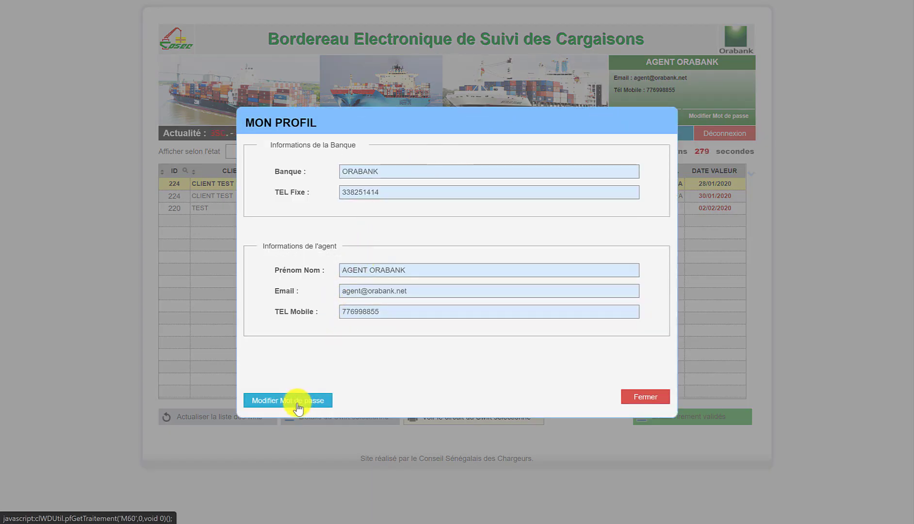
pyautogui.click(297, 406)
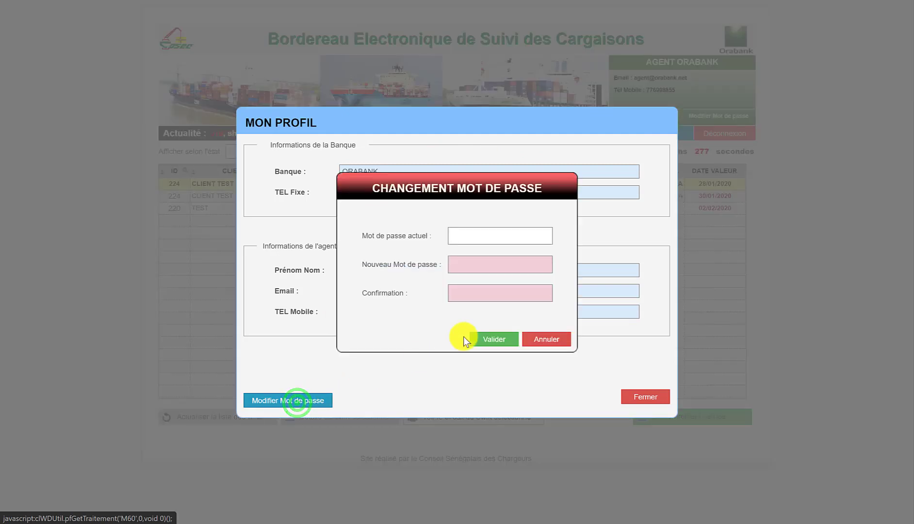
pyautogui.click(536, 341)
pyautogui.click(643, 396)
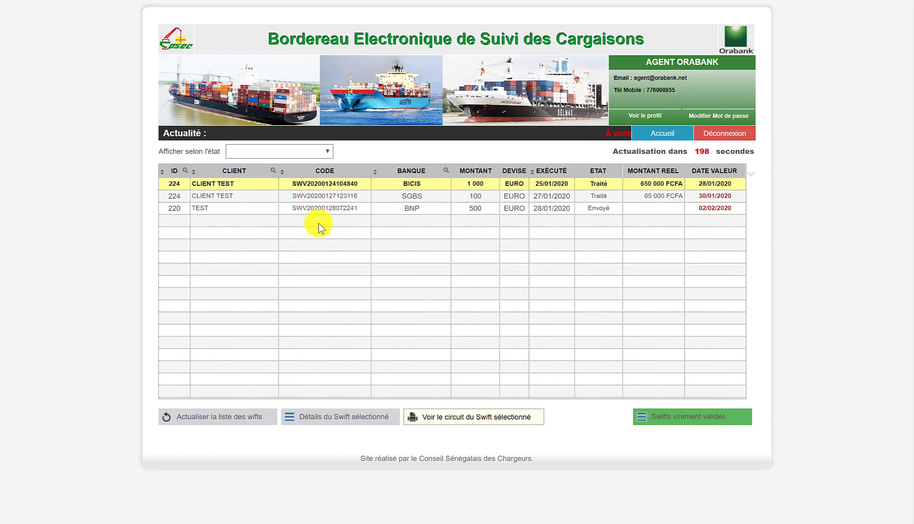
# Filter the swift list by the state Envoyé and by the state Traité
pyautogui.click(329, 151)
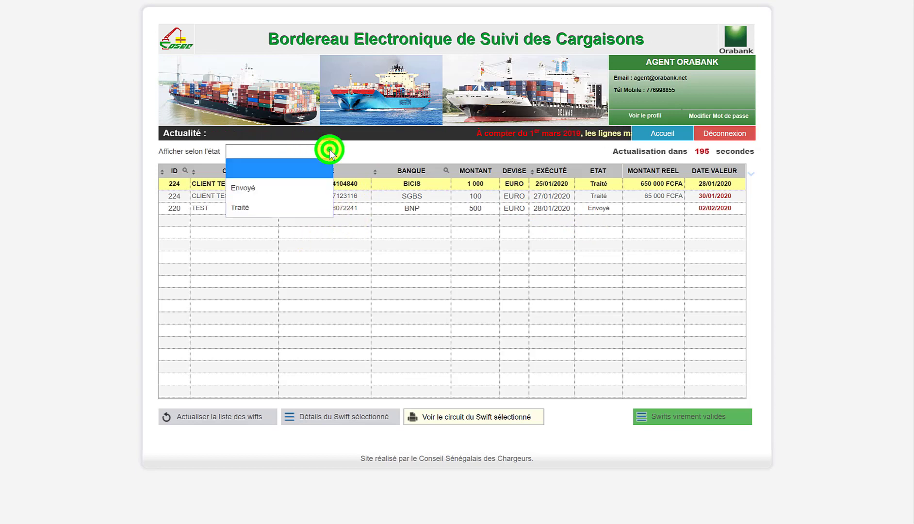
pyautogui.click(296, 192)
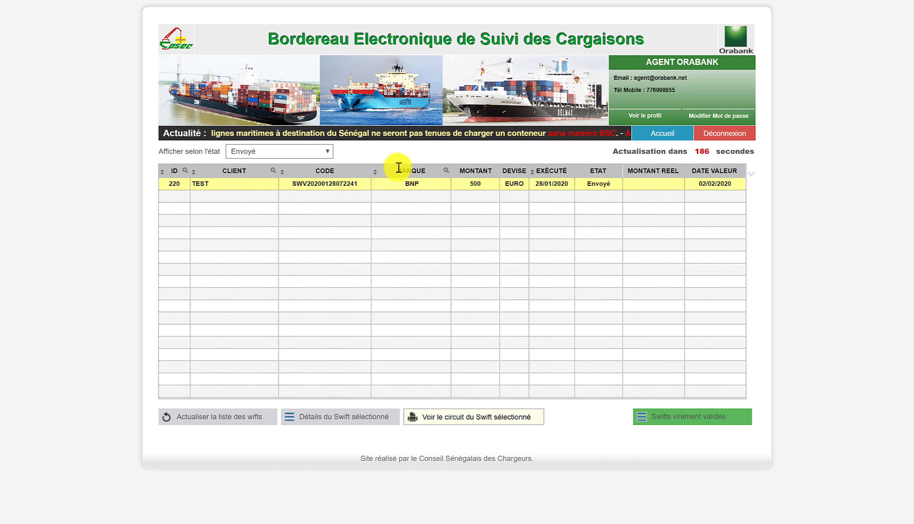
pyautogui.click(324, 151)
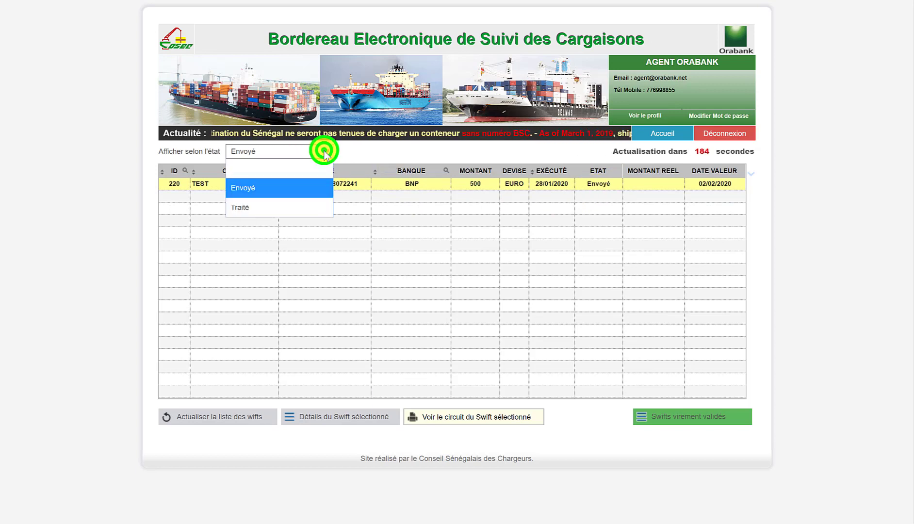
pyautogui.click(305, 208)
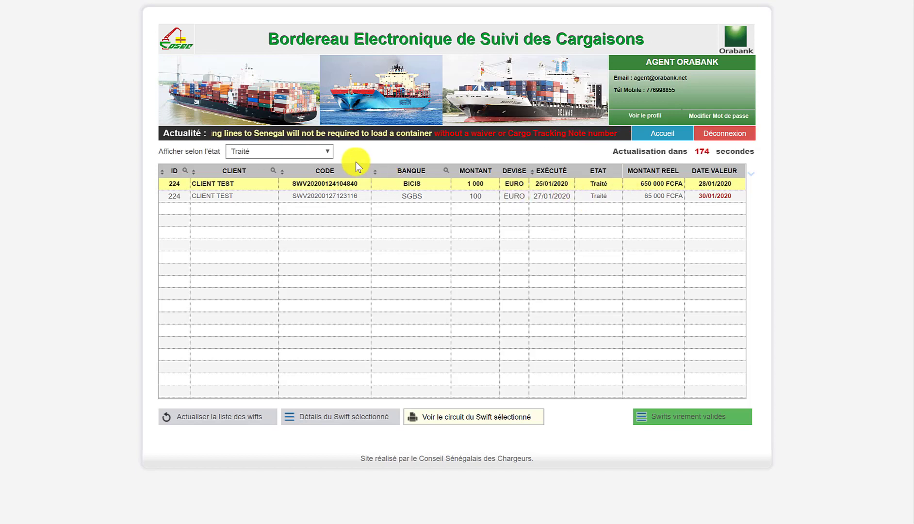
# Clear the state filter, select the 500 EURO BNP swift of client TEST, and view its circuit report
pyautogui.click(328, 154)
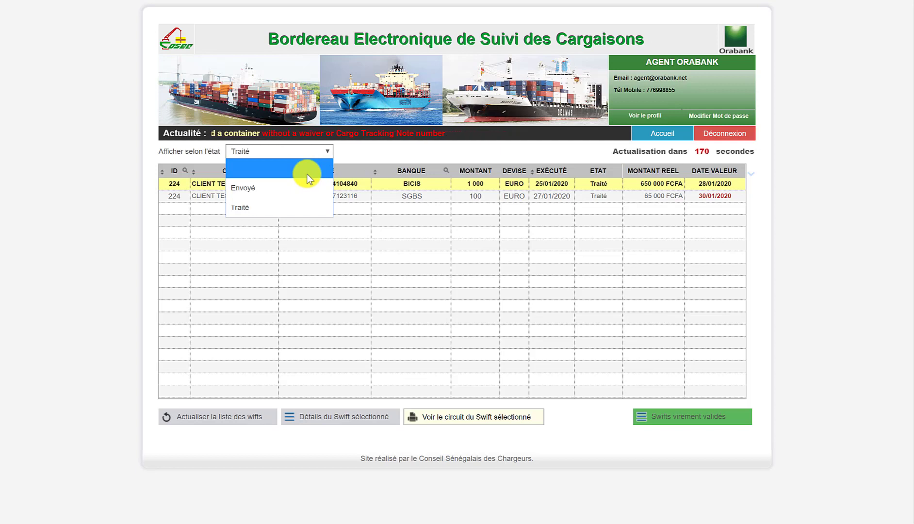
pyautogui.click(287, 172)
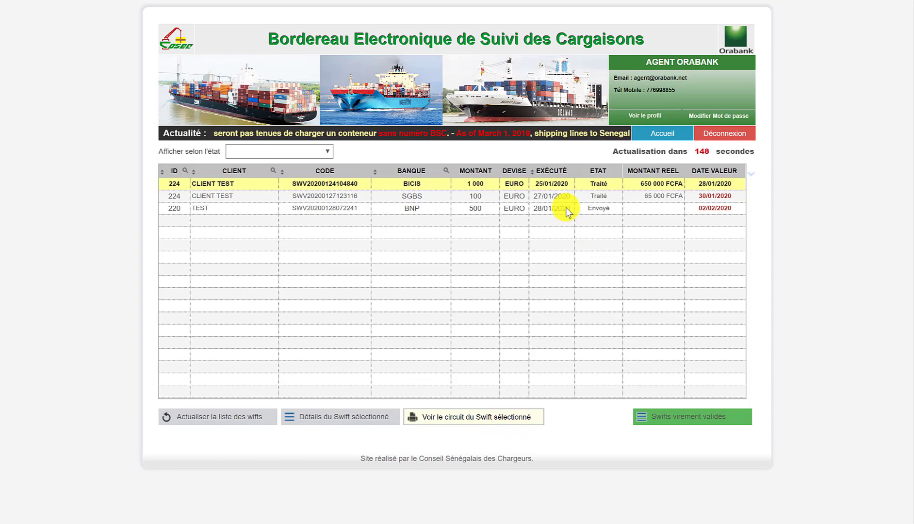
pyautogui.moveTo(167, 208); pyautogui.dragTo(714, 210)
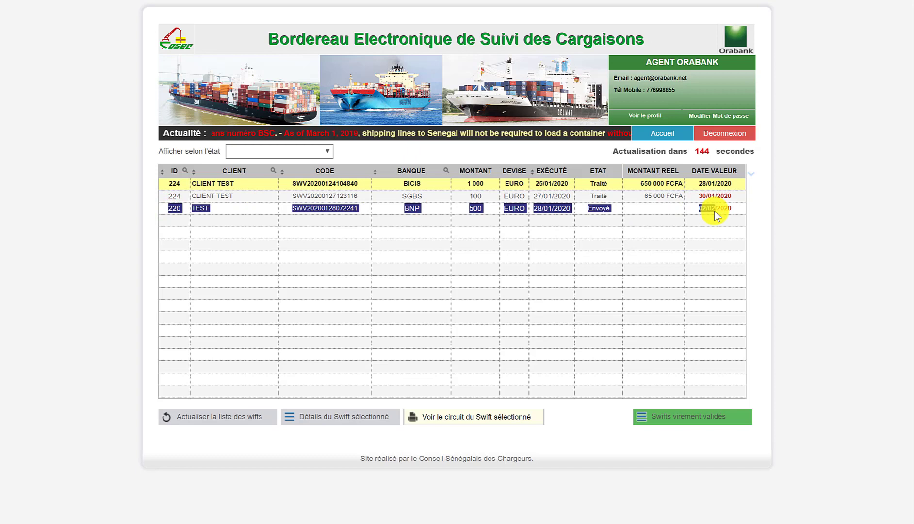
pyautogui.click(558, 212)
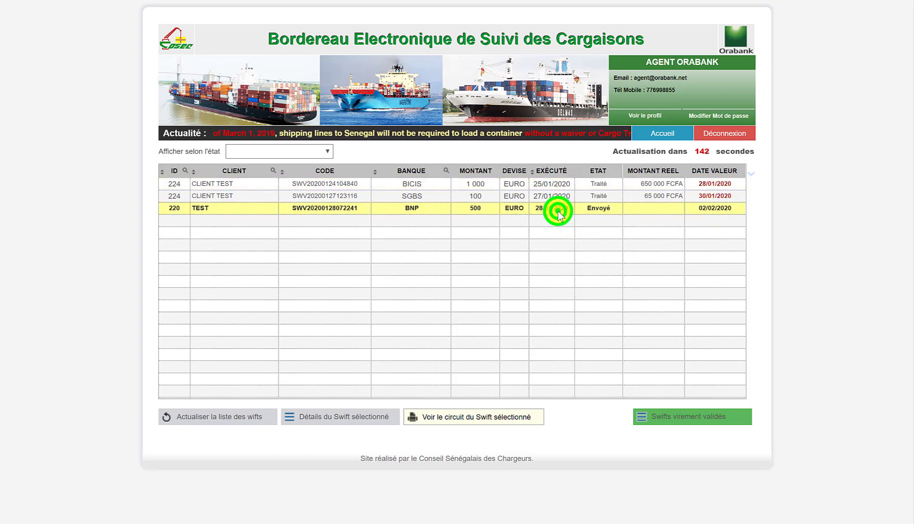
pyautogui.click(470, 416)
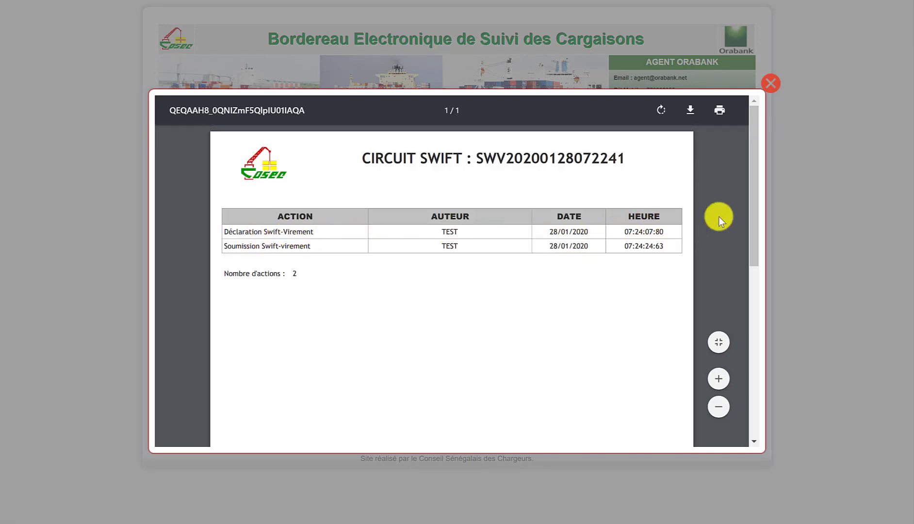
pyautogui.click(771, 83)
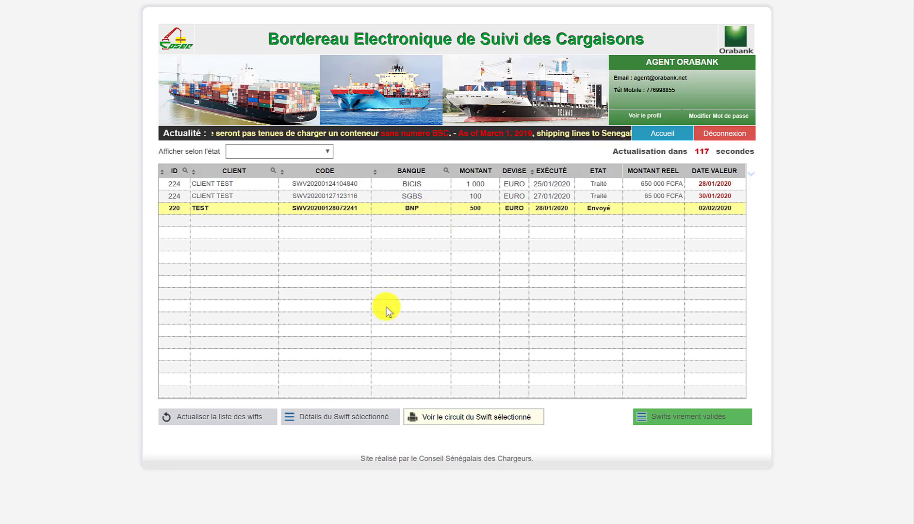
# Open the BNP swift's details and view the rejection-reason form for returning it to the client, without sending it back
pyautogui.click(341, 417)
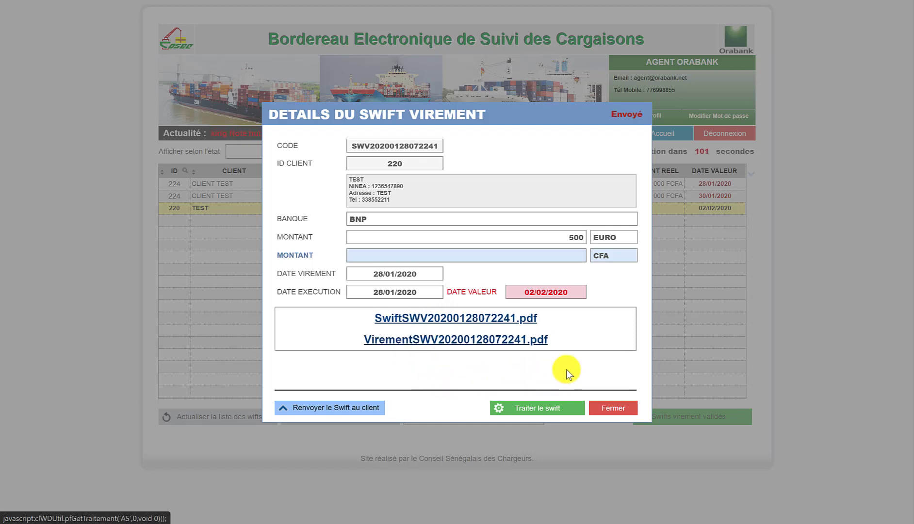
pyautogui.click(366, 411)
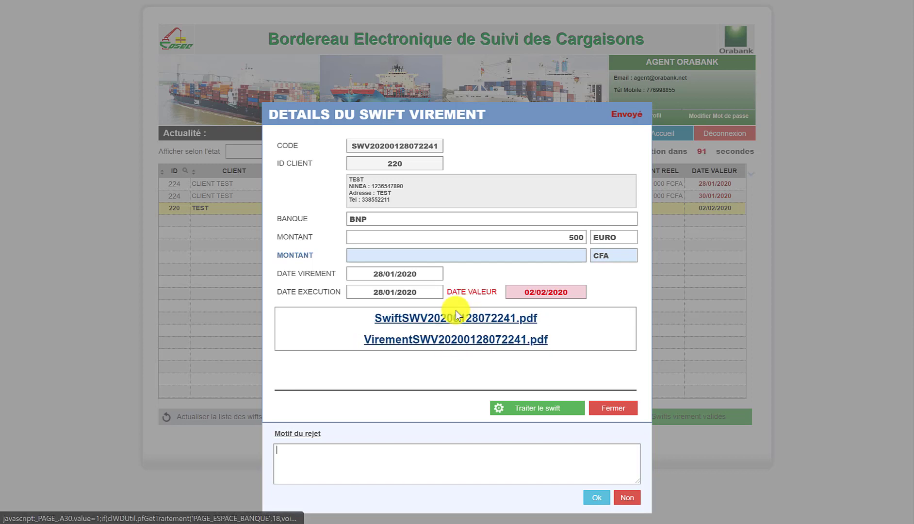
pyautogui.click(367, 466)
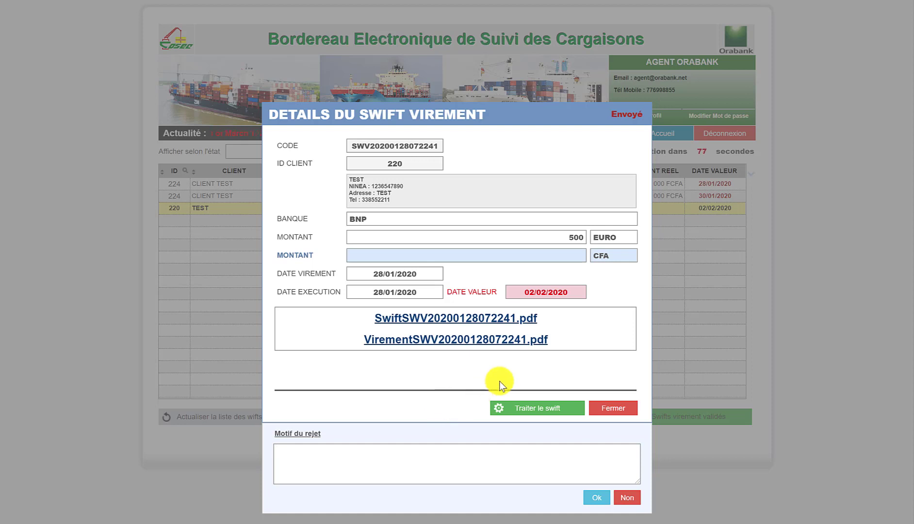
pyautogui.click(626, 498)
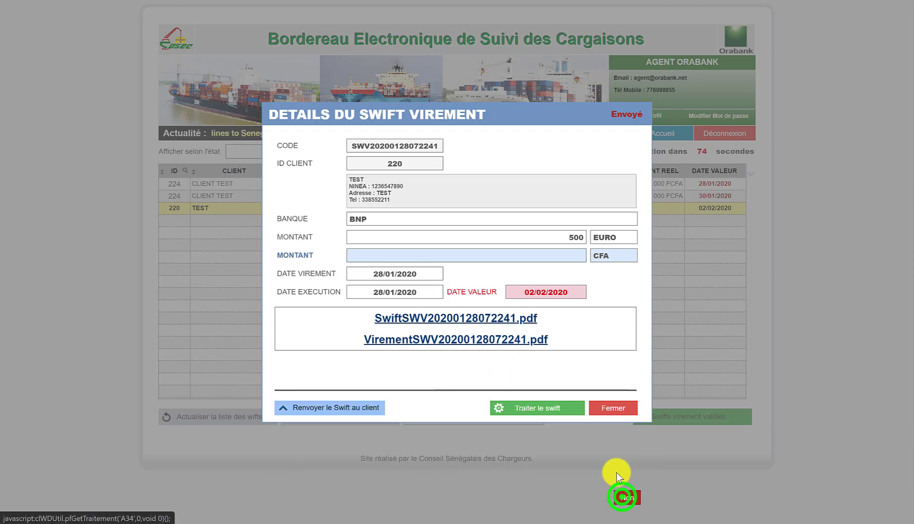
# Enter 300000 as the BNP swift's CFA amount and process the swift, confirming the operation
pyautogui.click(540, 252)
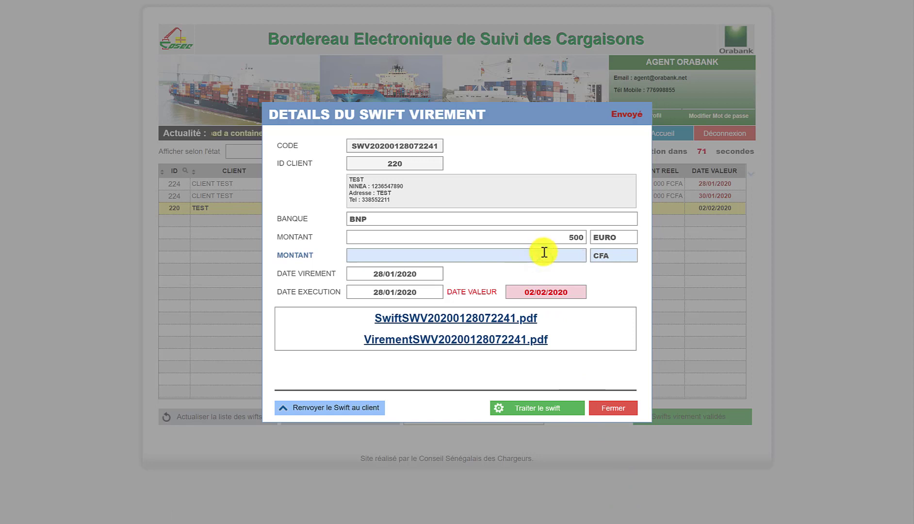
pyautogui.press('capslock')
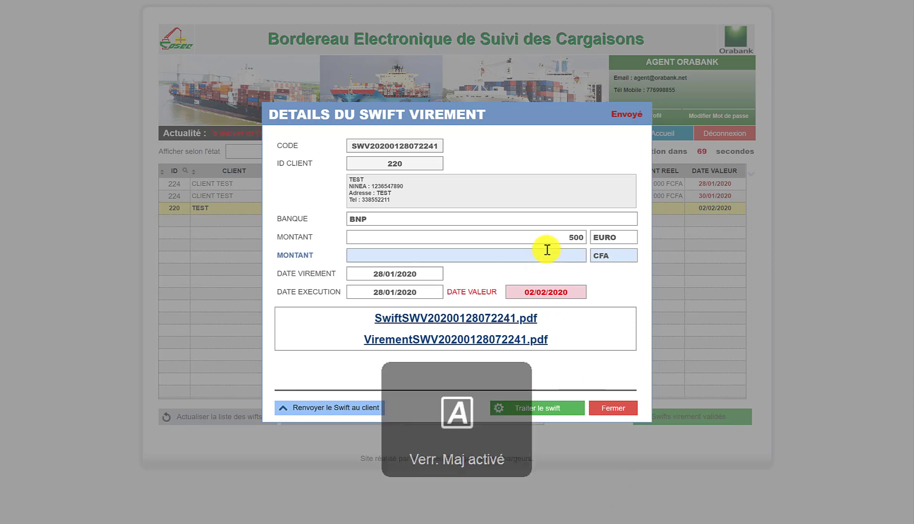
pyautogui.write('300000')
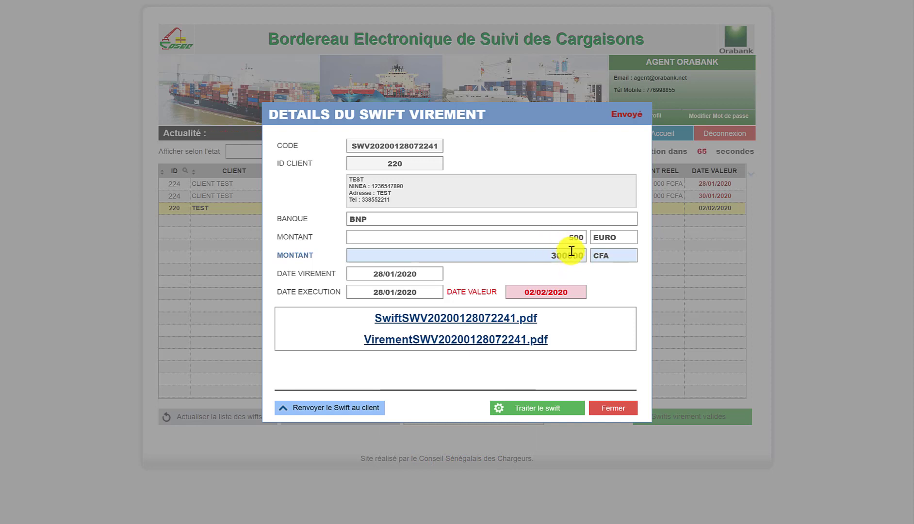
pyautogui.click(568, 254)
pyautogui.click(544, 413)
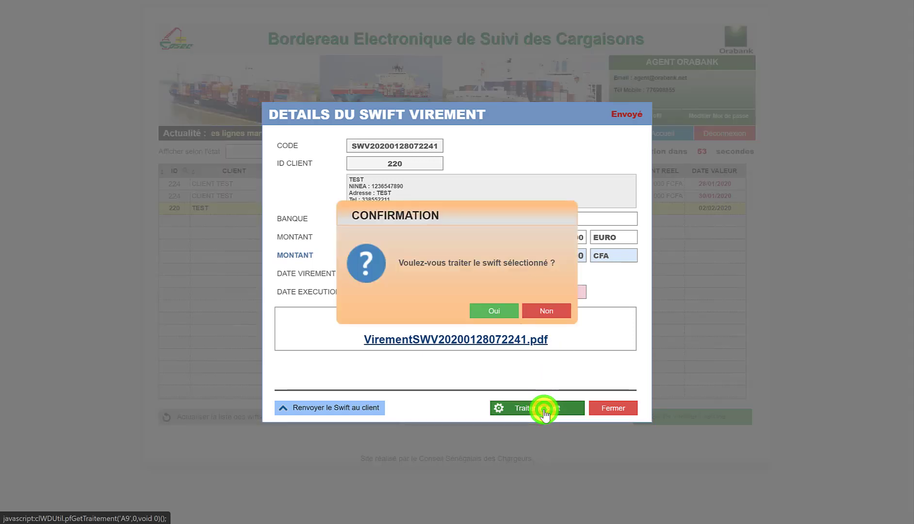
pyautogui.click(503, 312)
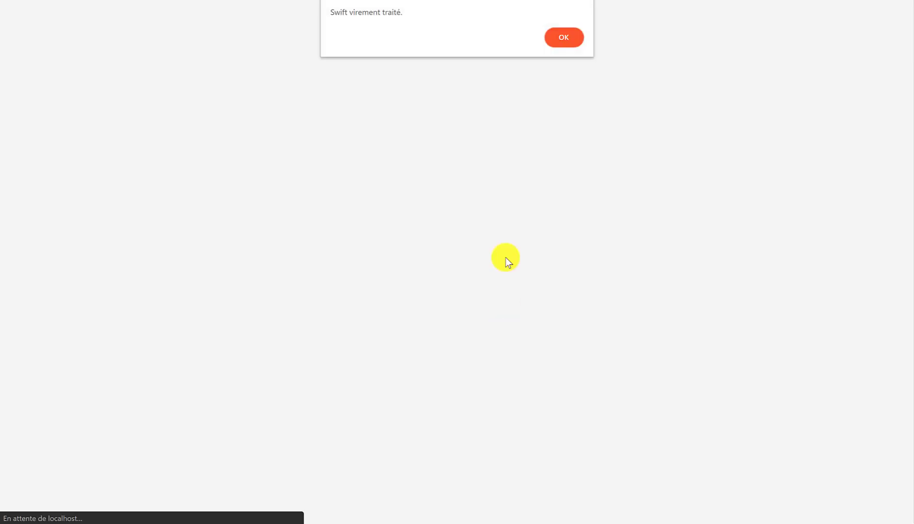
pyautogui.click(562, 31)
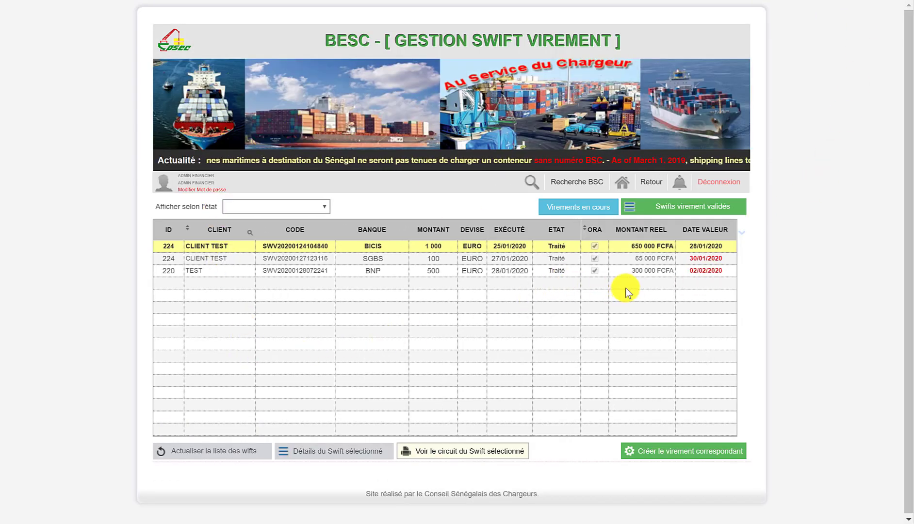
# Open the details of client TEST's BNP swift in the COSEC financial administrator's swift list
pyautogui.click(507, 272)
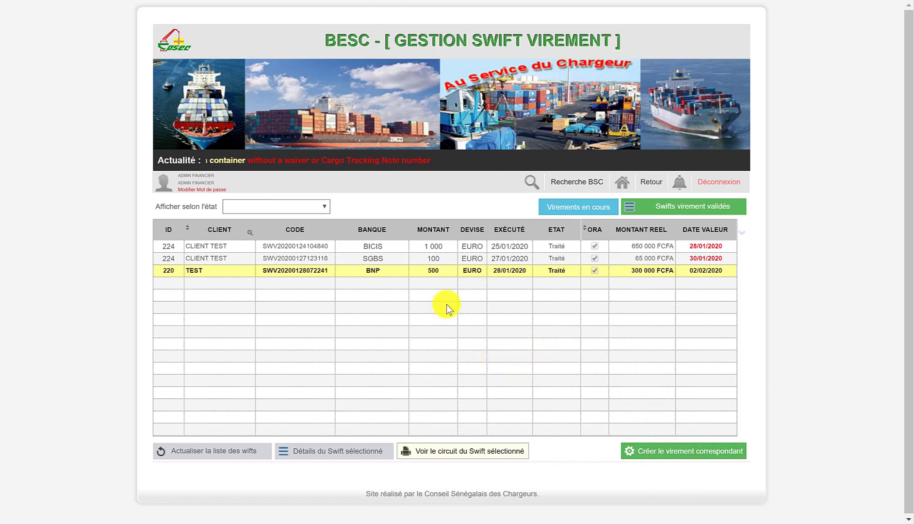
pyautogui.doubleClick(399, 316)
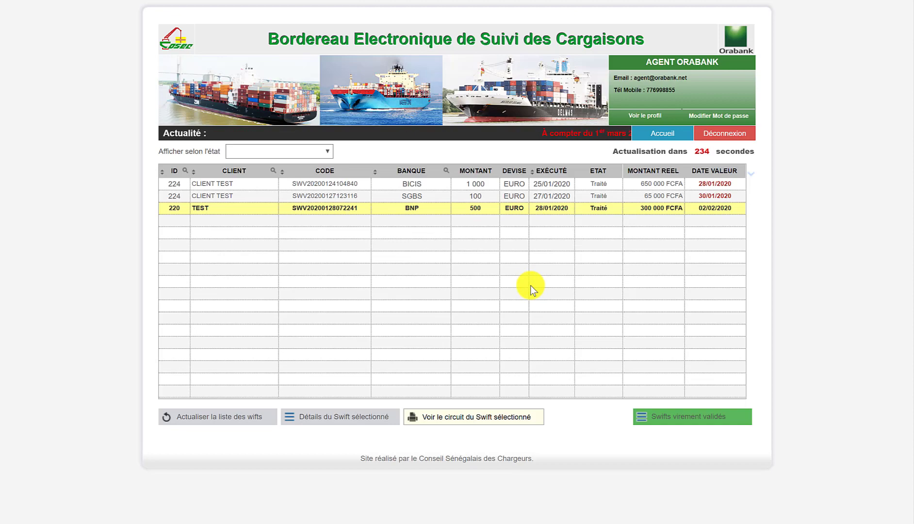
# Reopen the BNP swift in the Orabank agent's session and cancel its processing, confirming the cancellation
pyautogui.doubleClick(531, 285)
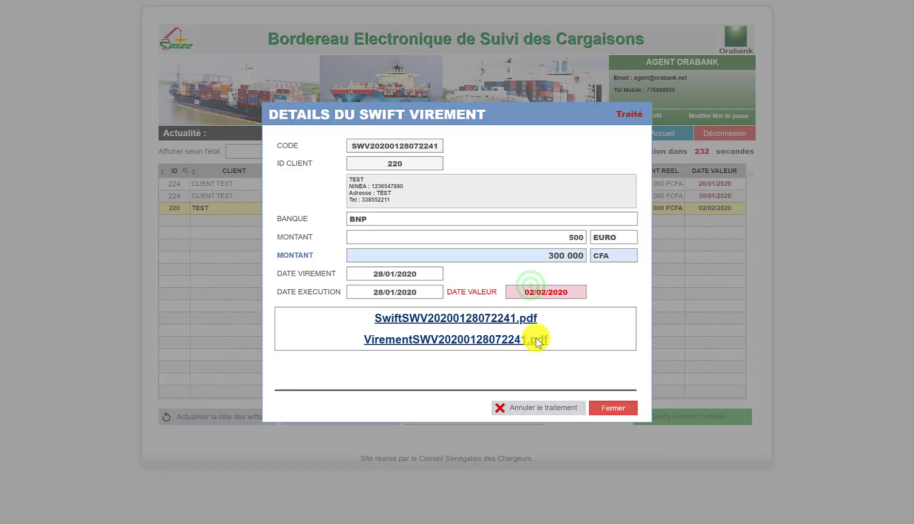
pyautogui.click(533, 415)
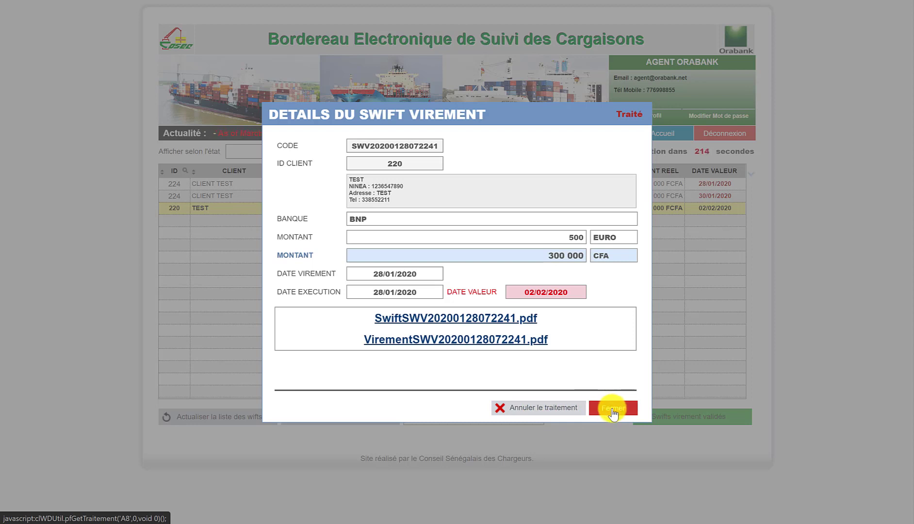
pyautogui.click(547, 410)
pyautogui.click(493, 309)
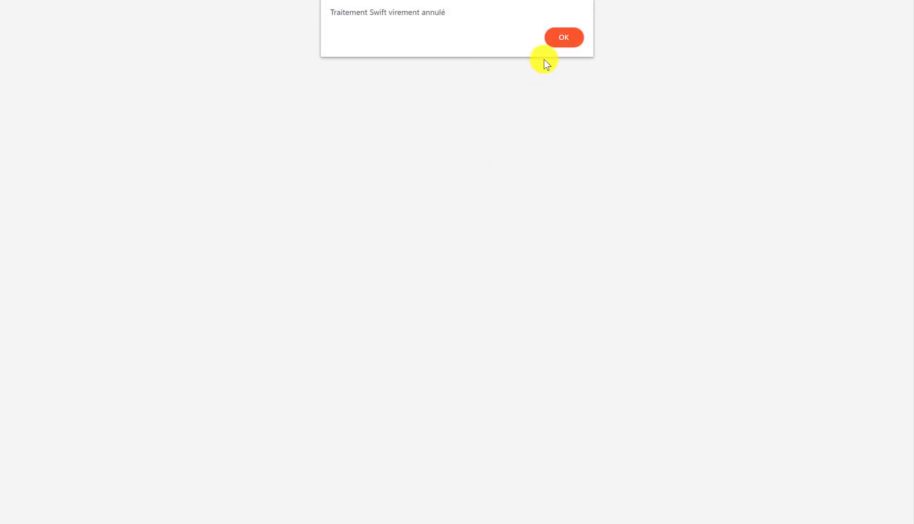
pyautogui.click(567, 31)
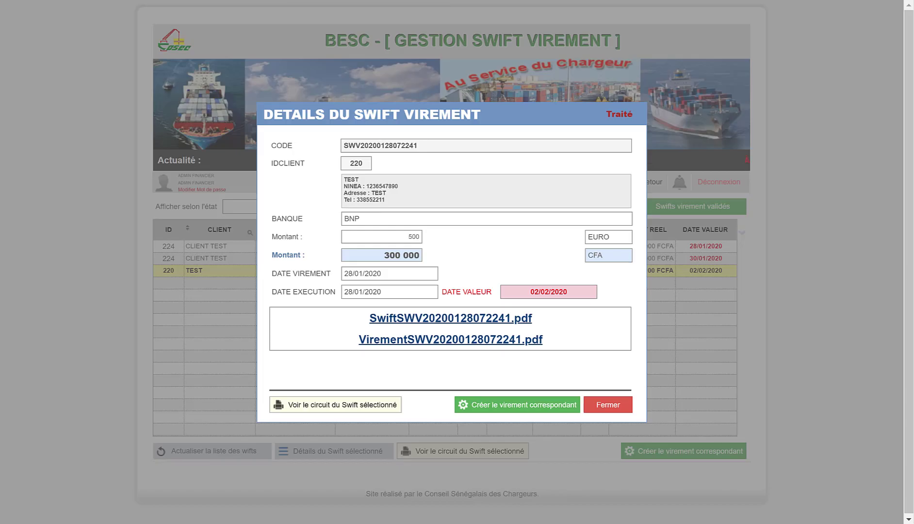
# Close the swift details in the financial administrator's session and refresh the swift list
pyautogui.click(610, 406)
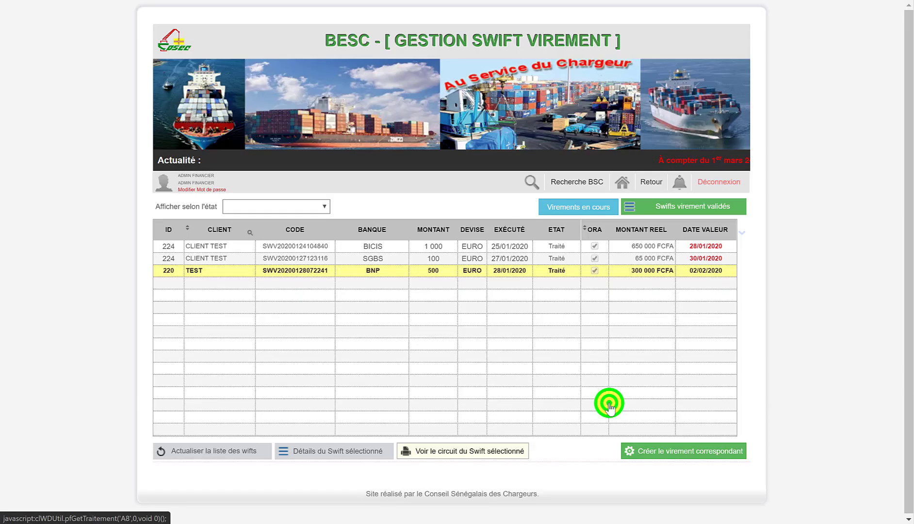
pyautogui.click(221, 455)
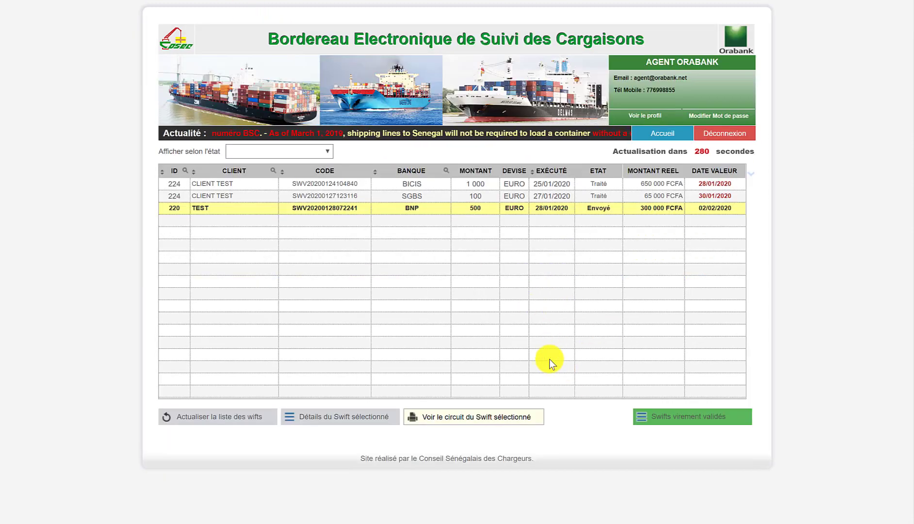
# Process the BNP swift again from its details in the Orabank agent's session, keeping the CFA amount of 300 000
pyautogui.click(456, 321)
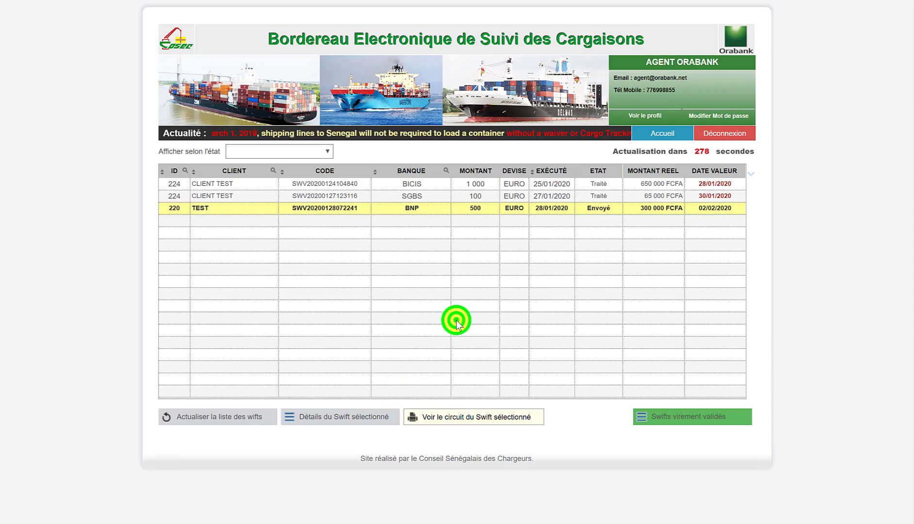
pyautogui.click(540, 411)
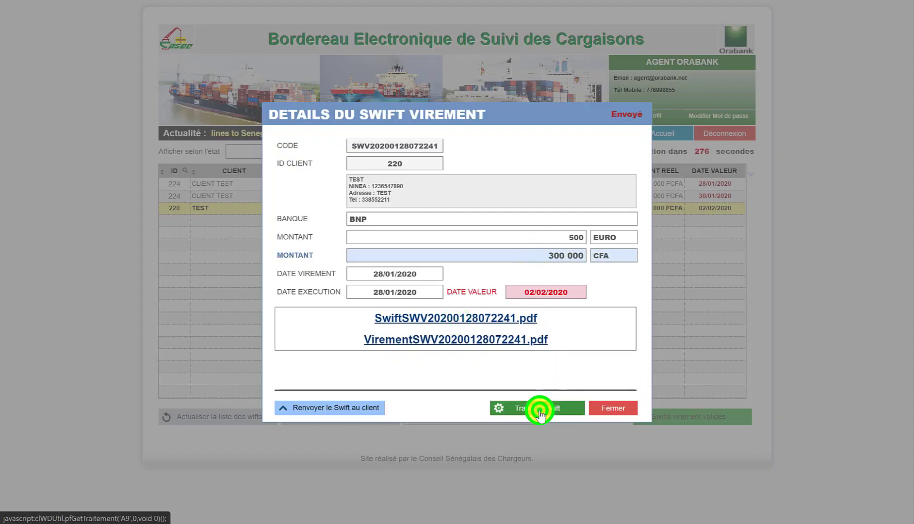
pyautogui.click(490, 311)
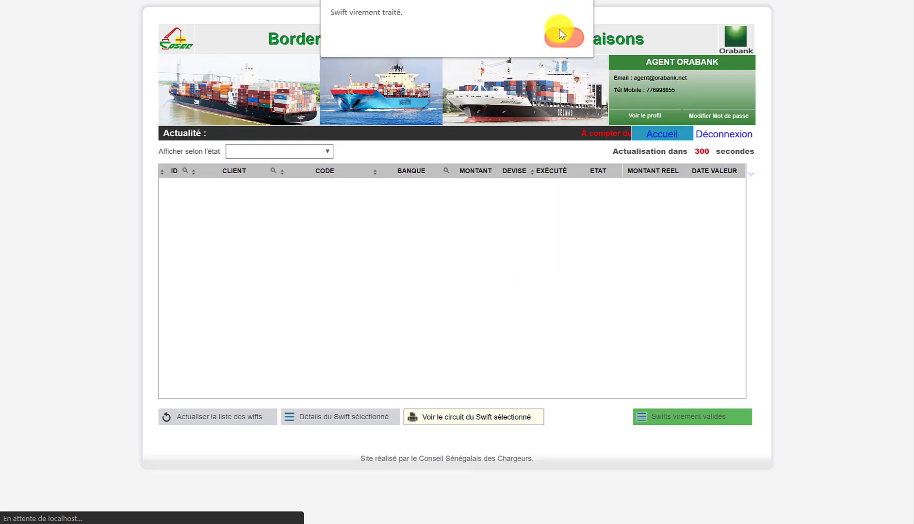
pyautogui.click(564, 38)
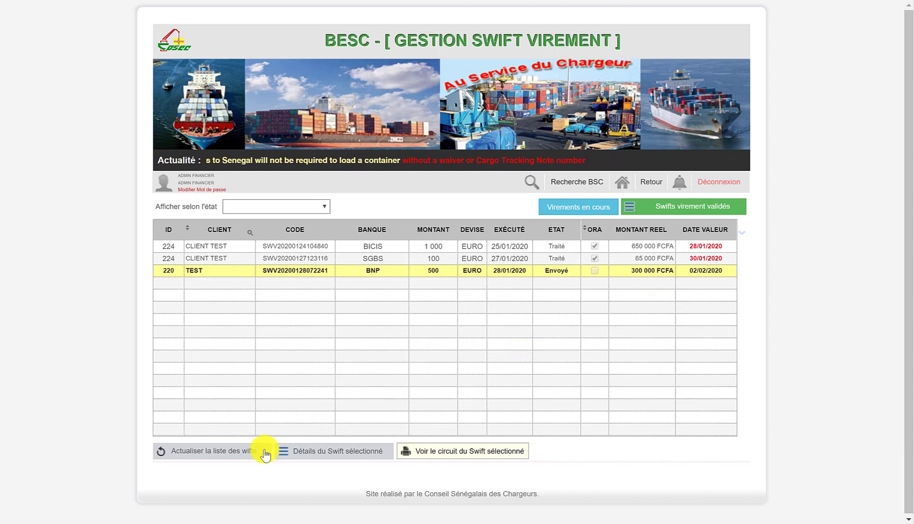
# Refresh the financial administrator's swift list and create the transfer corresponding to the processed BNP swift, confirming the creation
pyautogui.click(238, 451)
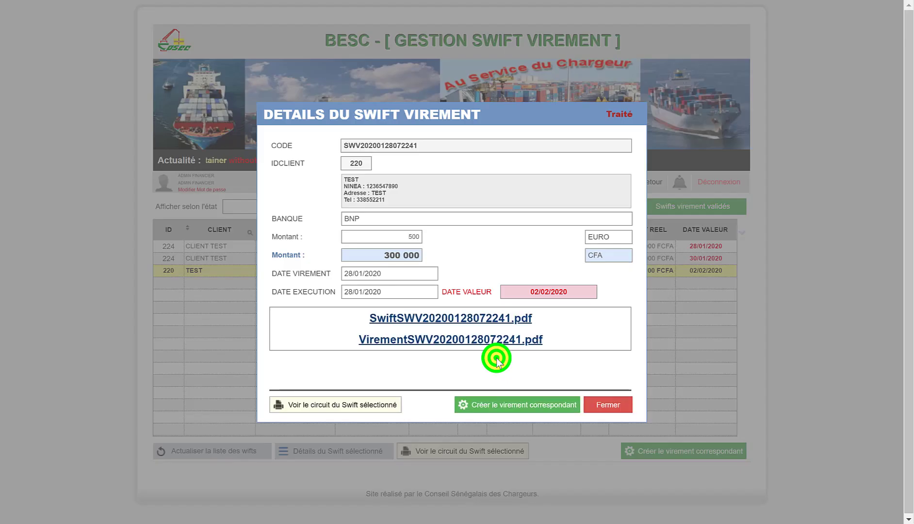
pyautogui.click(506, 405)
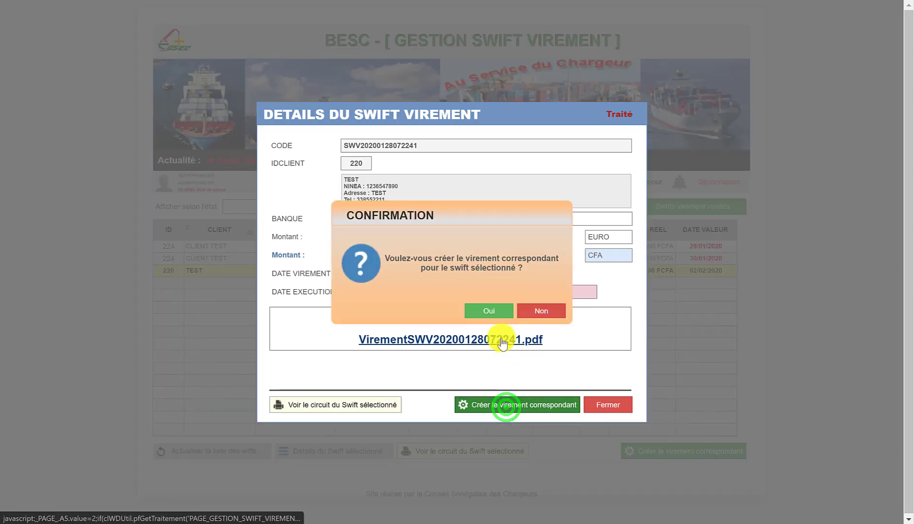
pyautogui.click(496, 311)
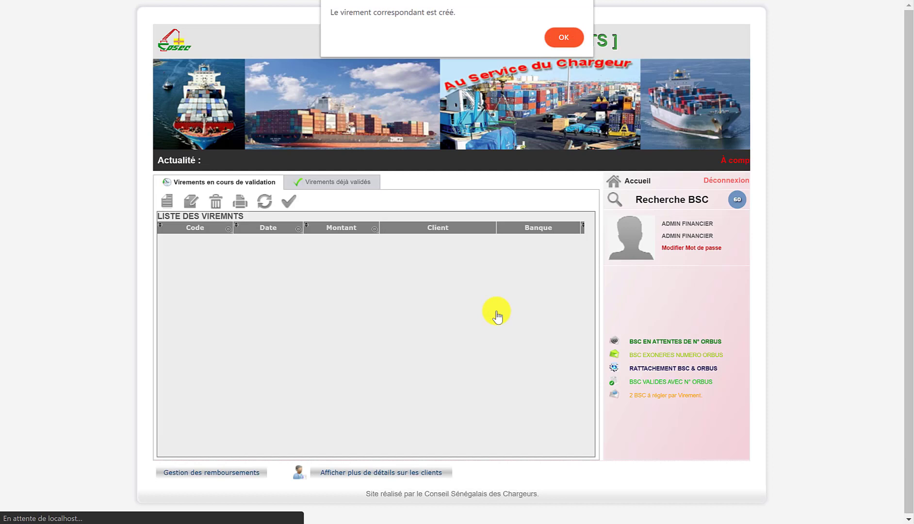
pyautogui.click(558, 29)
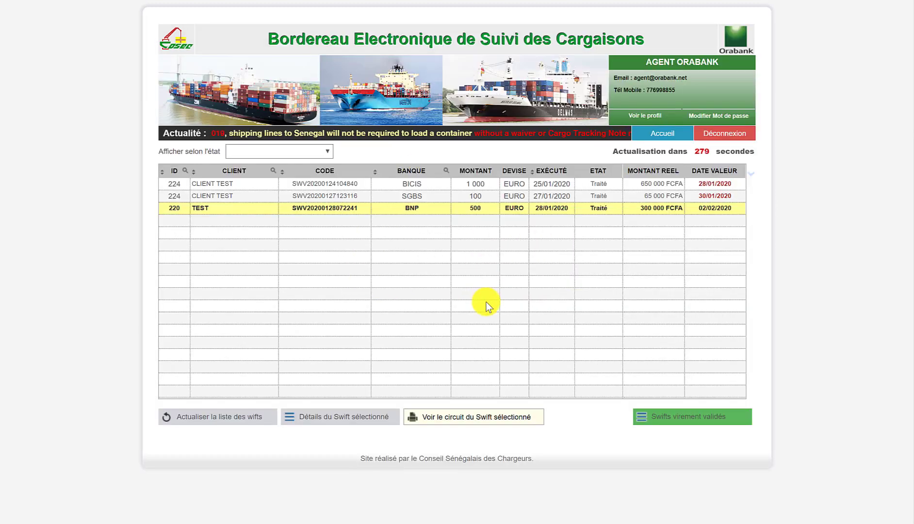
# Open the BNP swift's details in the Orabank agent's session and check the code of the transfer created from it
pyautogui.click(481, 253)
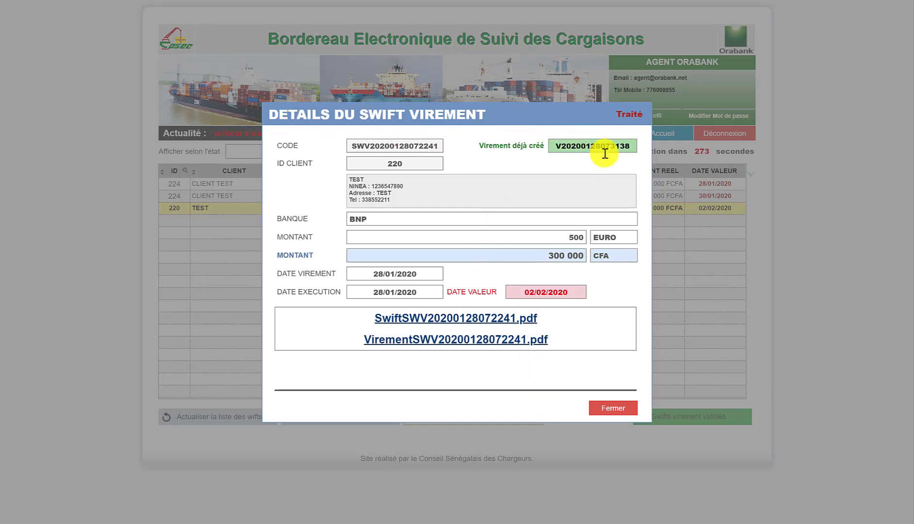
pyautogui.moveTo(479, 145); pyautogui.dragTo(627, 146)
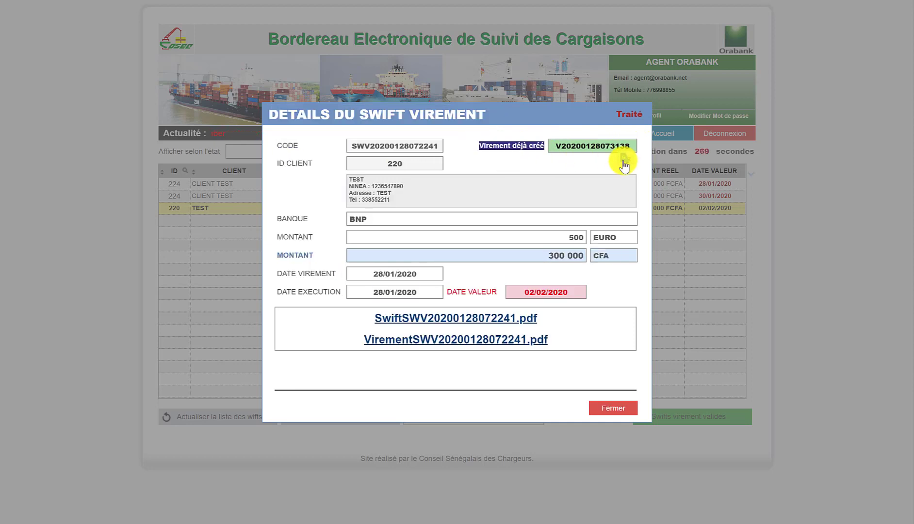
pyautogui.click(588, 155)
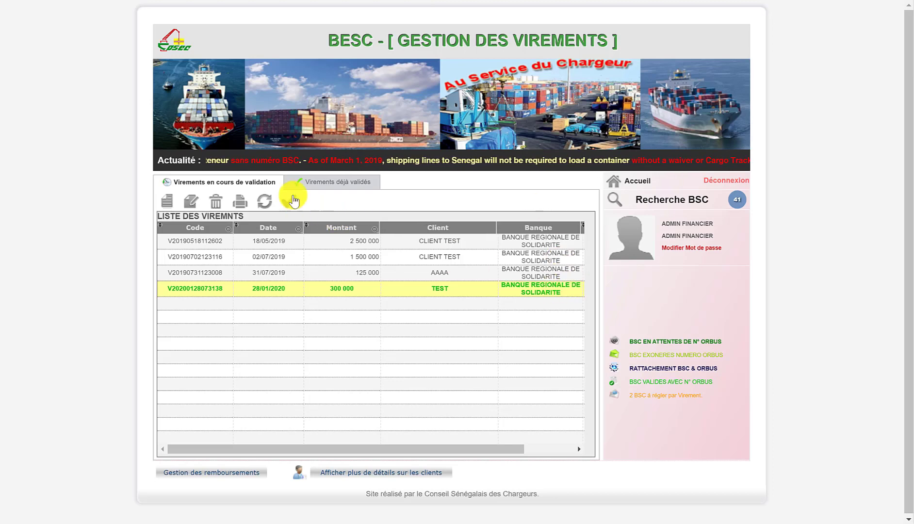
# Validate client TEST's 300 000 transfer dated 28/01/2020 in the financial administrator's session and acknowledge the confirmation
pyautogui.click(290, 200)
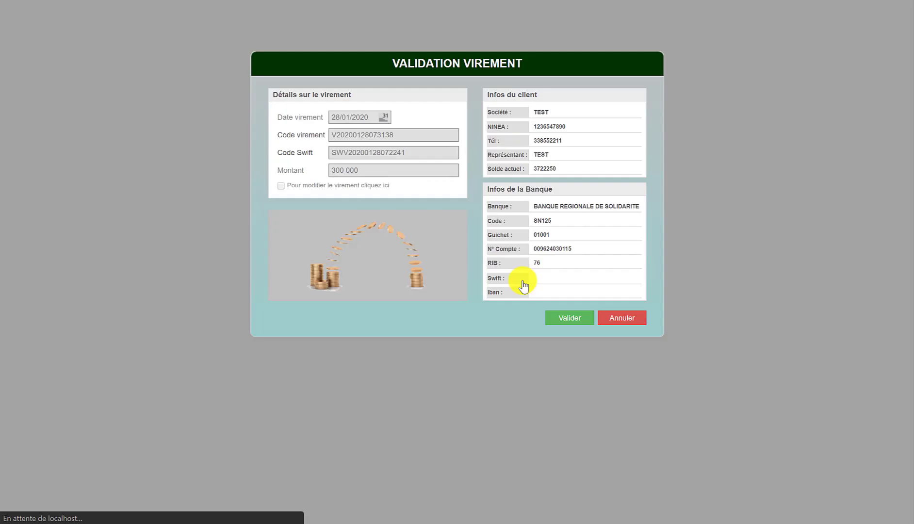
pyautogui.click(563, 316)
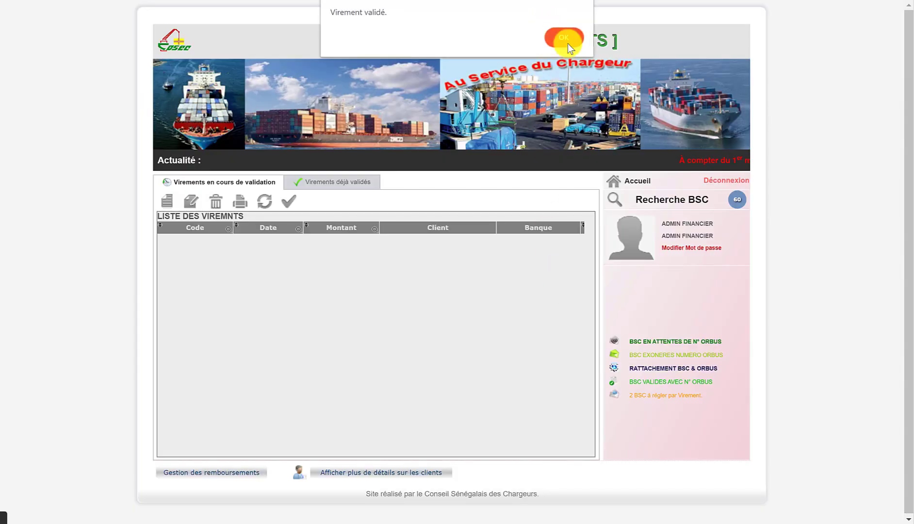
pyautogui.click(561, 38)
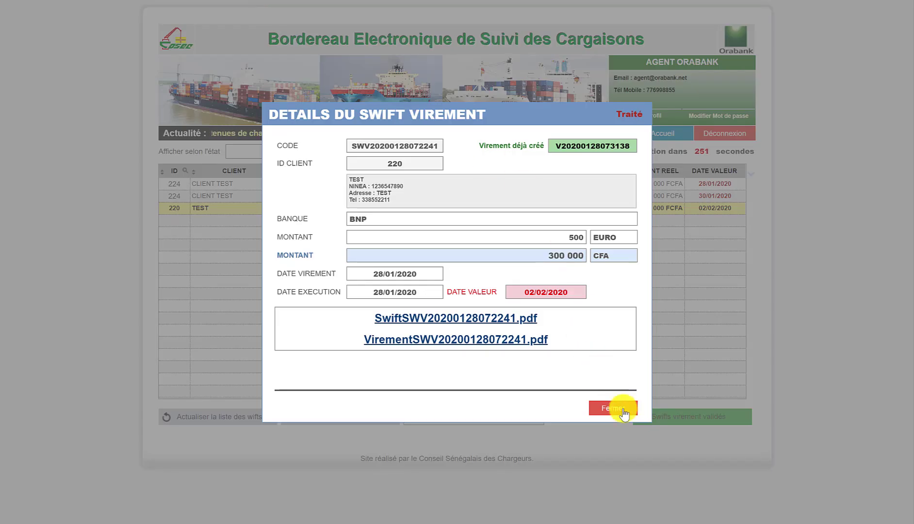
# Refresh the Orabank agent's swift list, then examine the processing circuit of the 500 EURO BNP swift among the validated transfer swifts
pyautogui.click(624, 411)
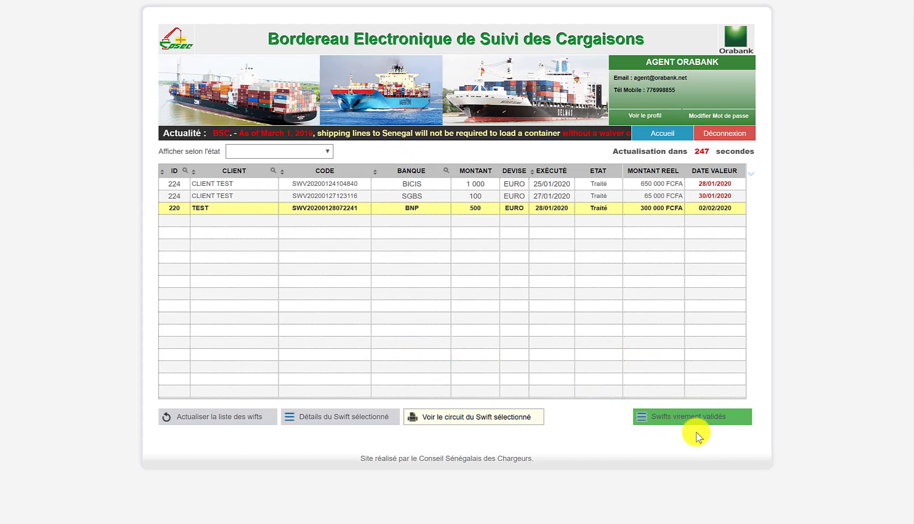
pyautogui.click(230, 415)
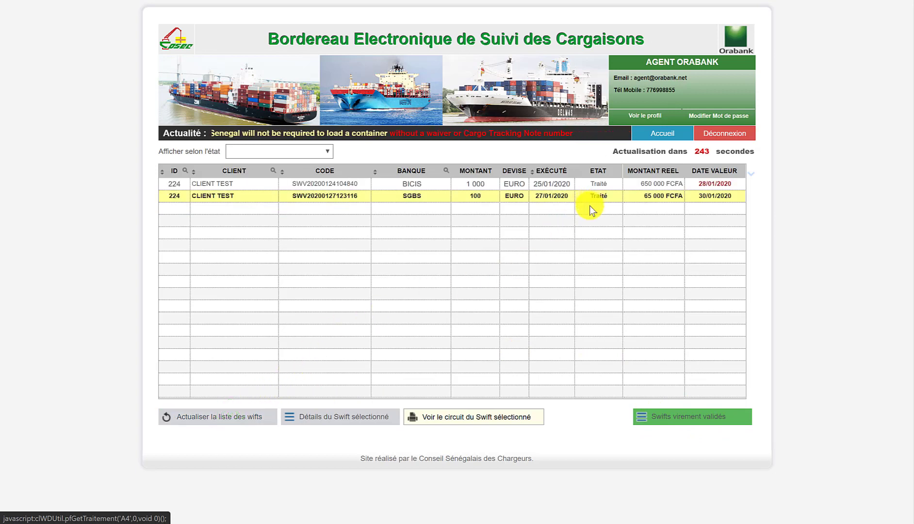
pyautogui.click(701, 424)
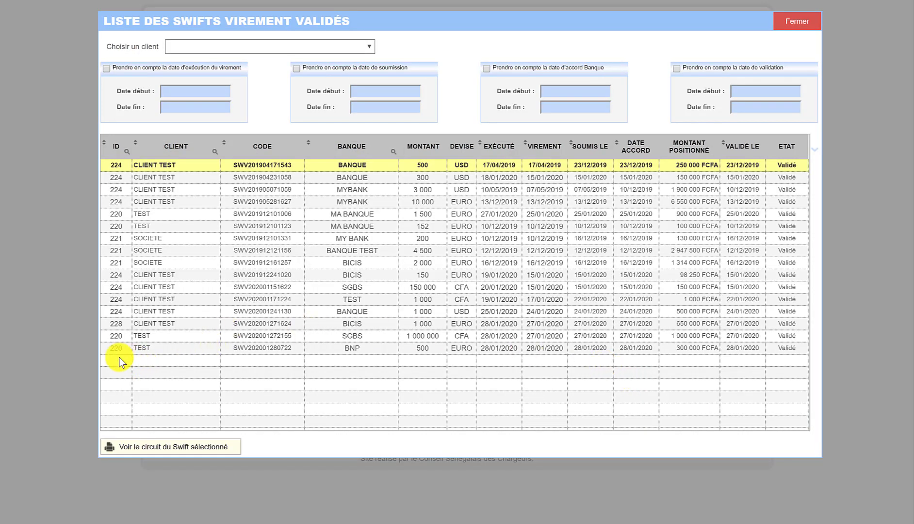
pyautogui.click(117, 352)
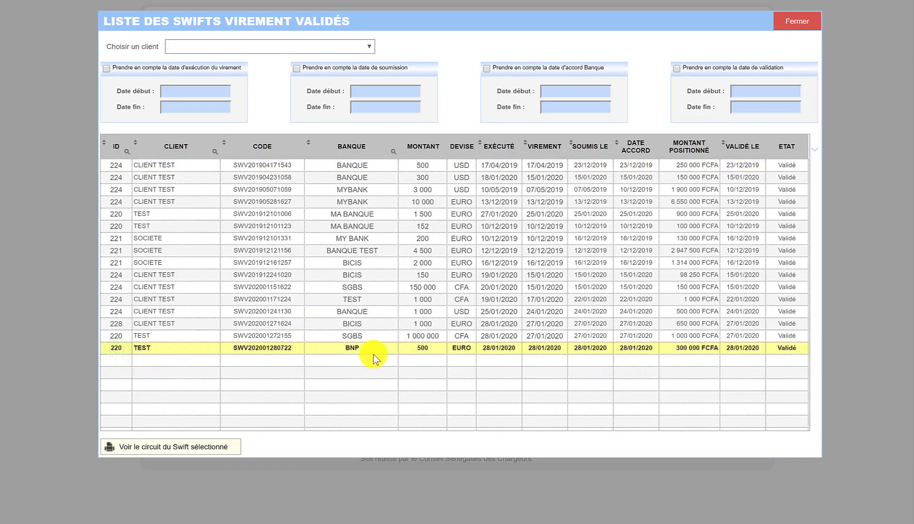
pyautogui.click(171, 446)
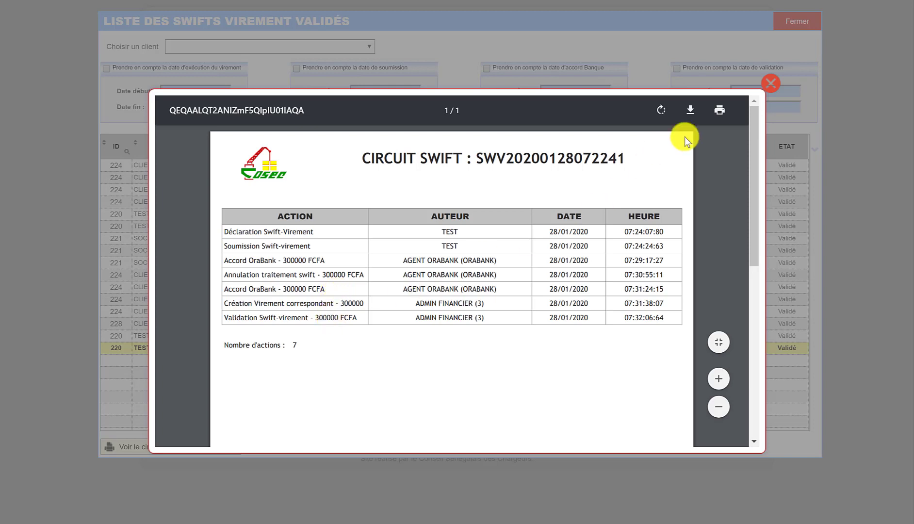
pyautogui.click(772, 89)
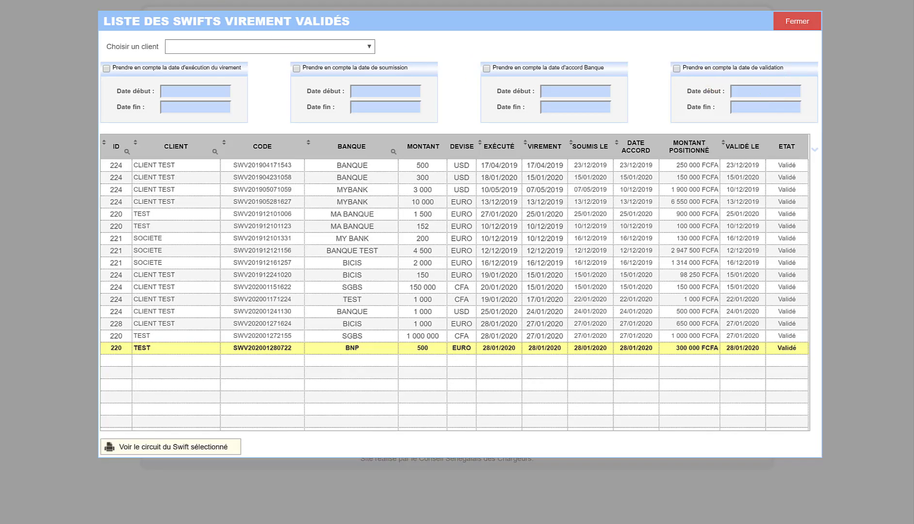
# Refresh the swift list in the client's session, clear its status filter to show all swifts, and select the BNP swift
pyautogui.hotkey('ctrl', 'Tab')
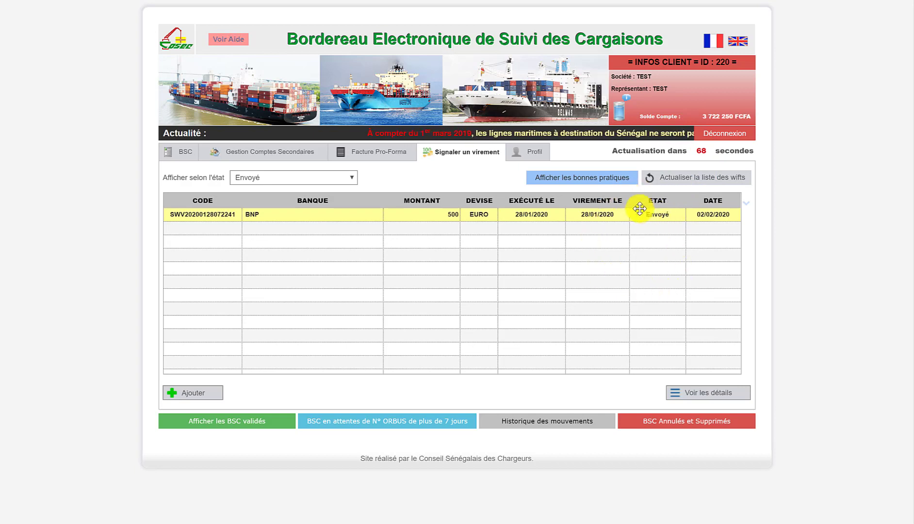
pyautogui.click(702, 185)
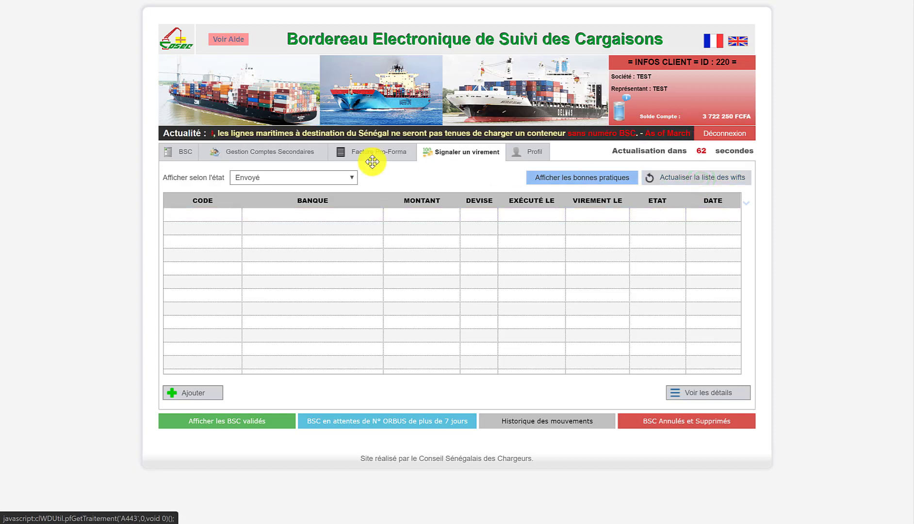
pyautogui.click(280, 177)
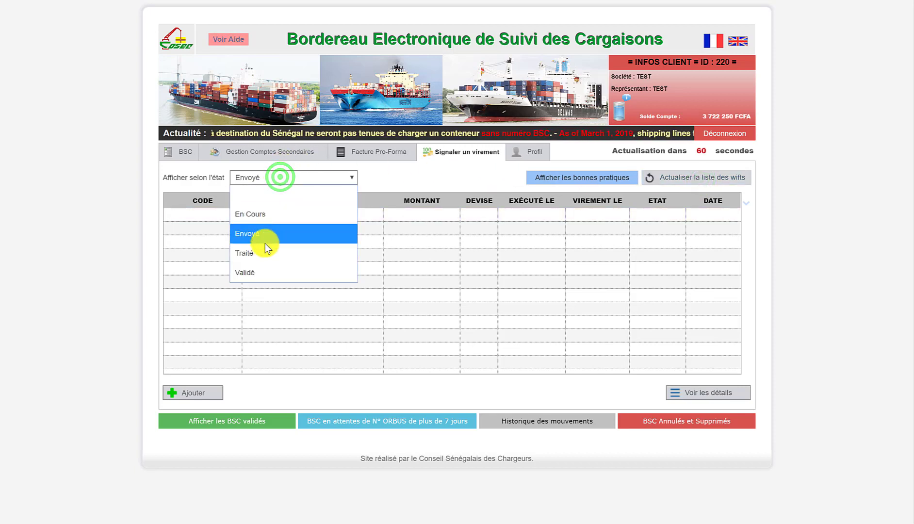
pyautogui.click(272, 197)
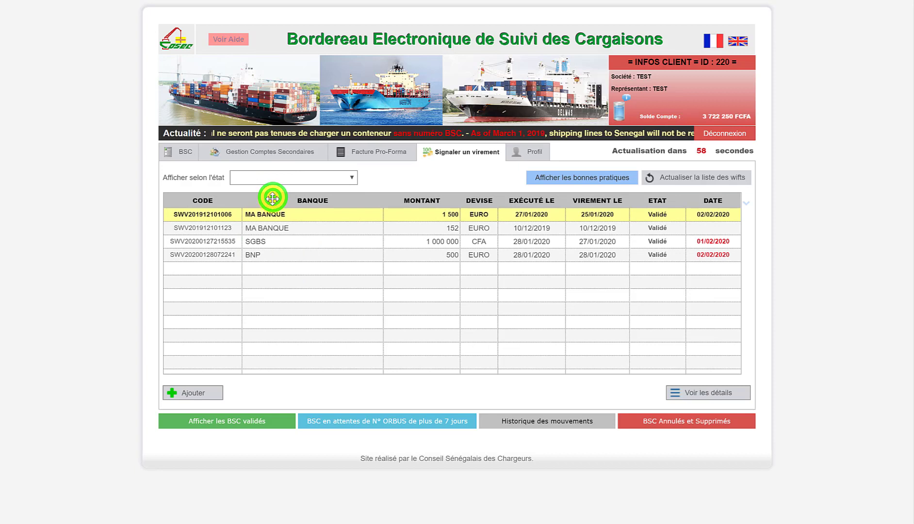
pyautogui.click(258, 256)
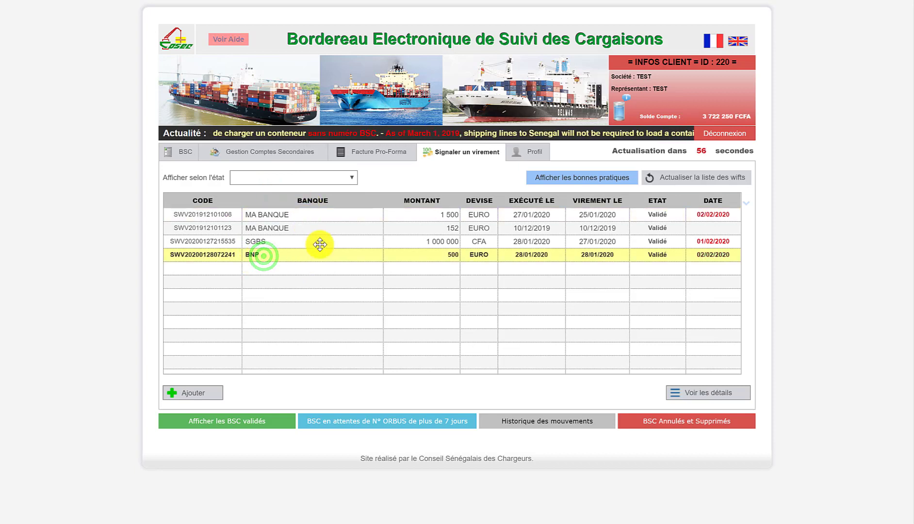